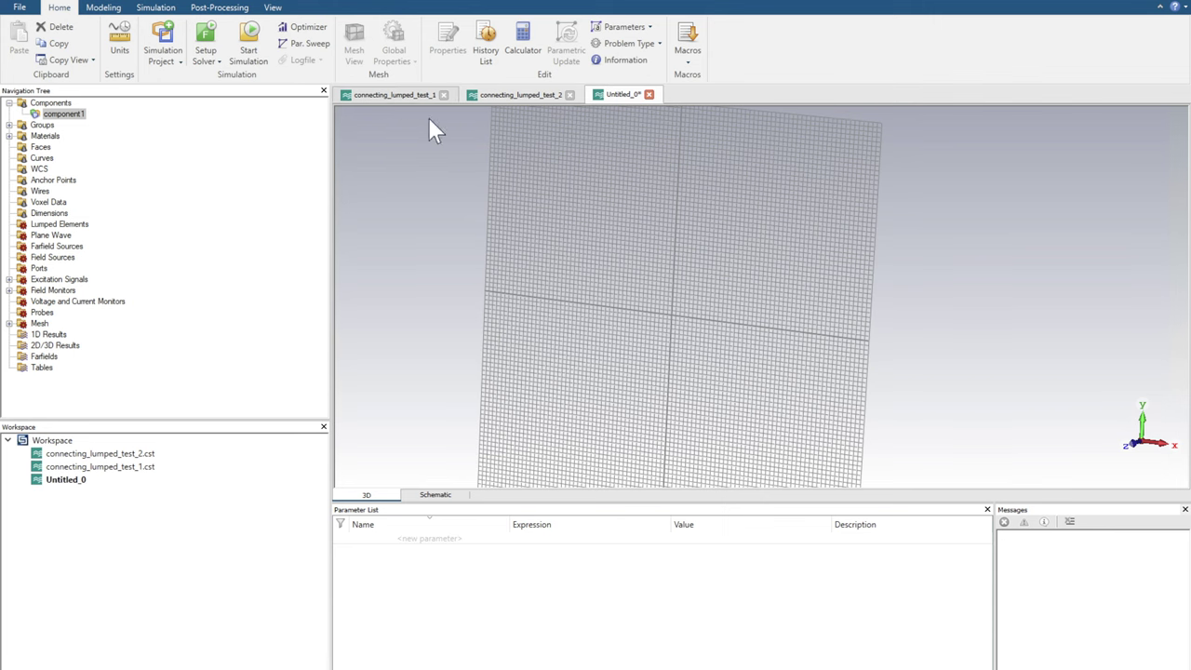
- Add a board_size parameter with expression 30 to the Parameter List
middle_click_drag(720, 295, 729, 245)
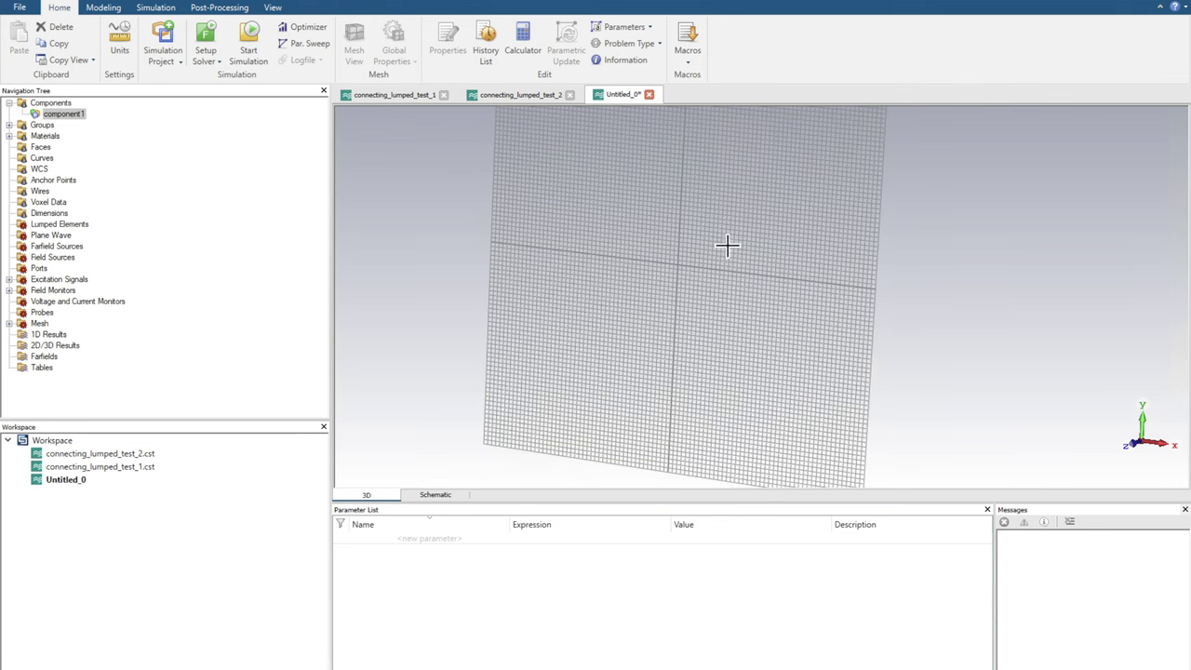
middle_click_drag(702, 234, 683, 250)
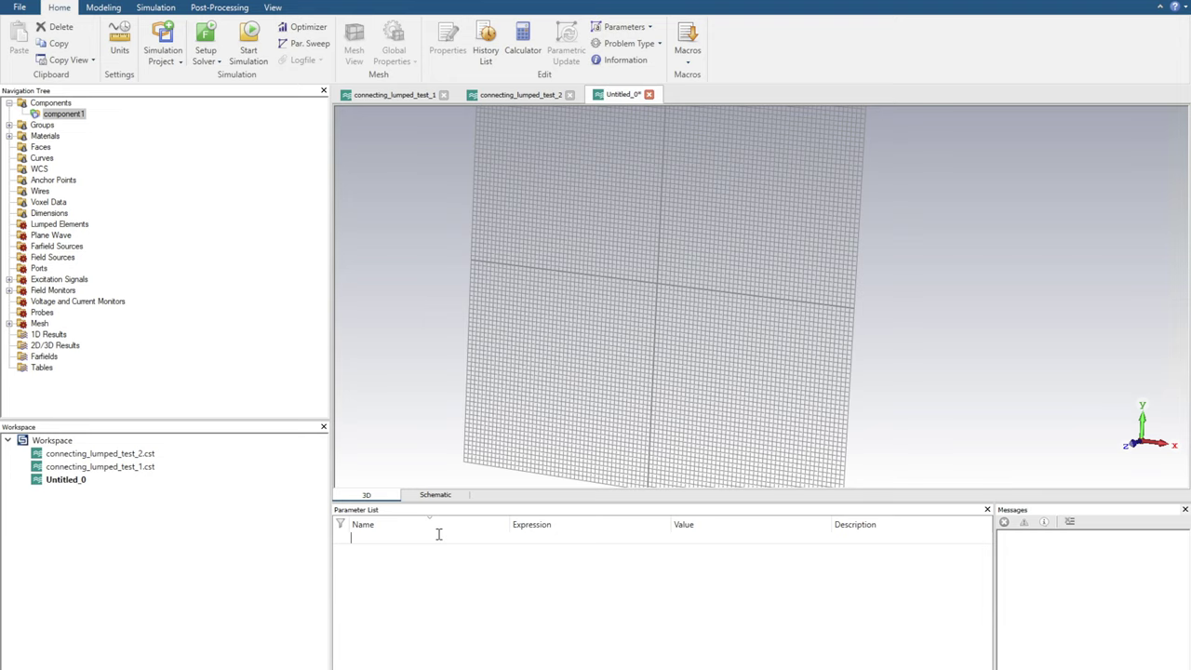
type("board_size")
key("Tab")
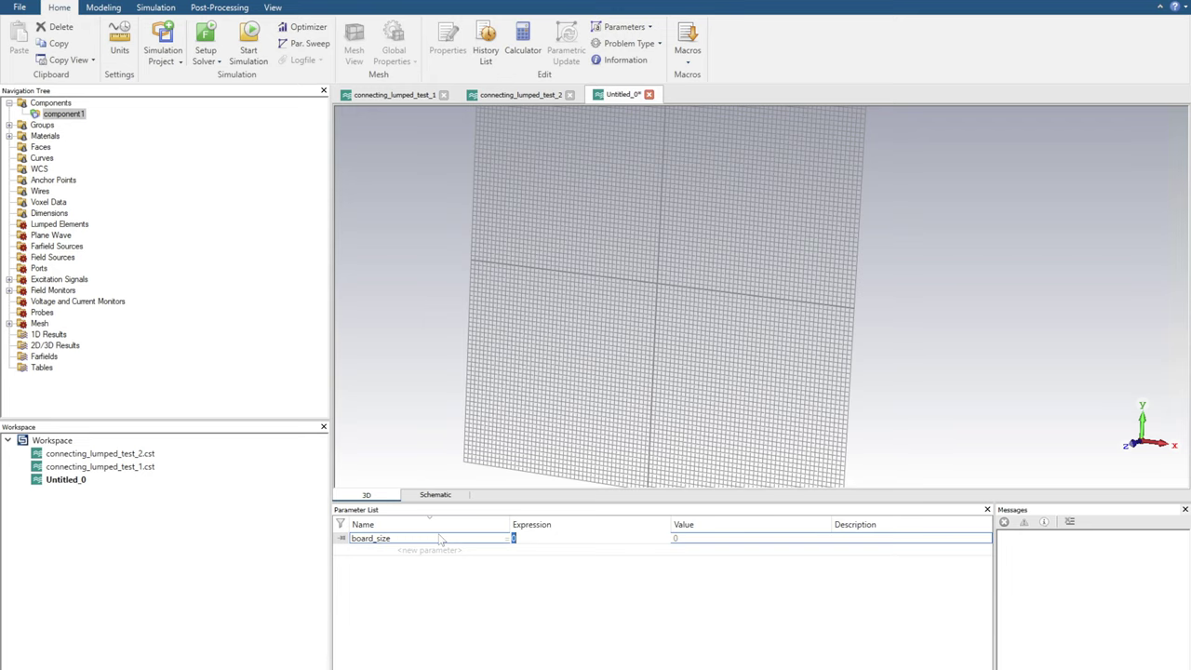
type("30")
key("Return")
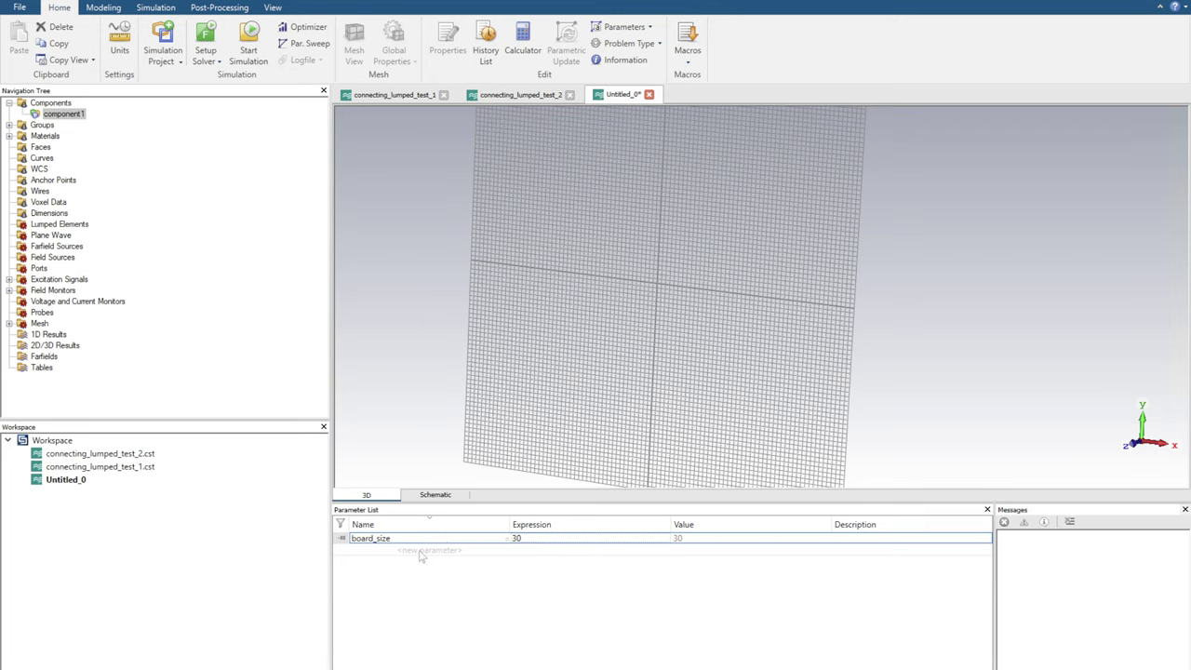
left_click(420, 551)
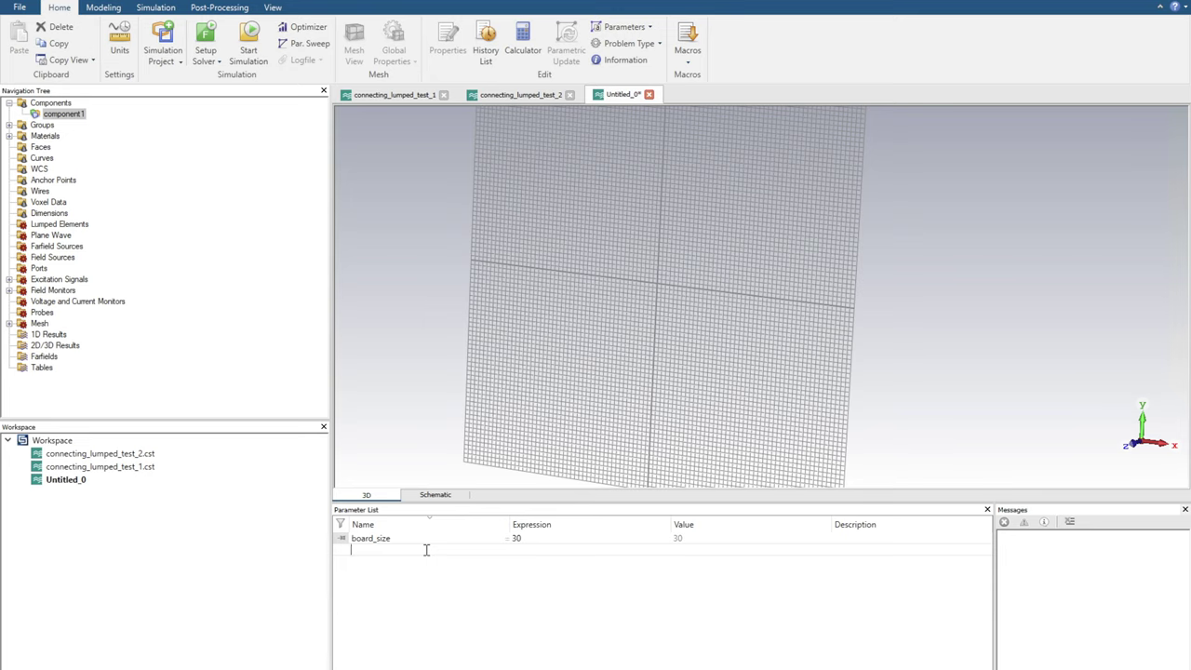
- Add the parameters sub_t = 0.5 and Er = 9.7
type("sub_t")
key("Tab")
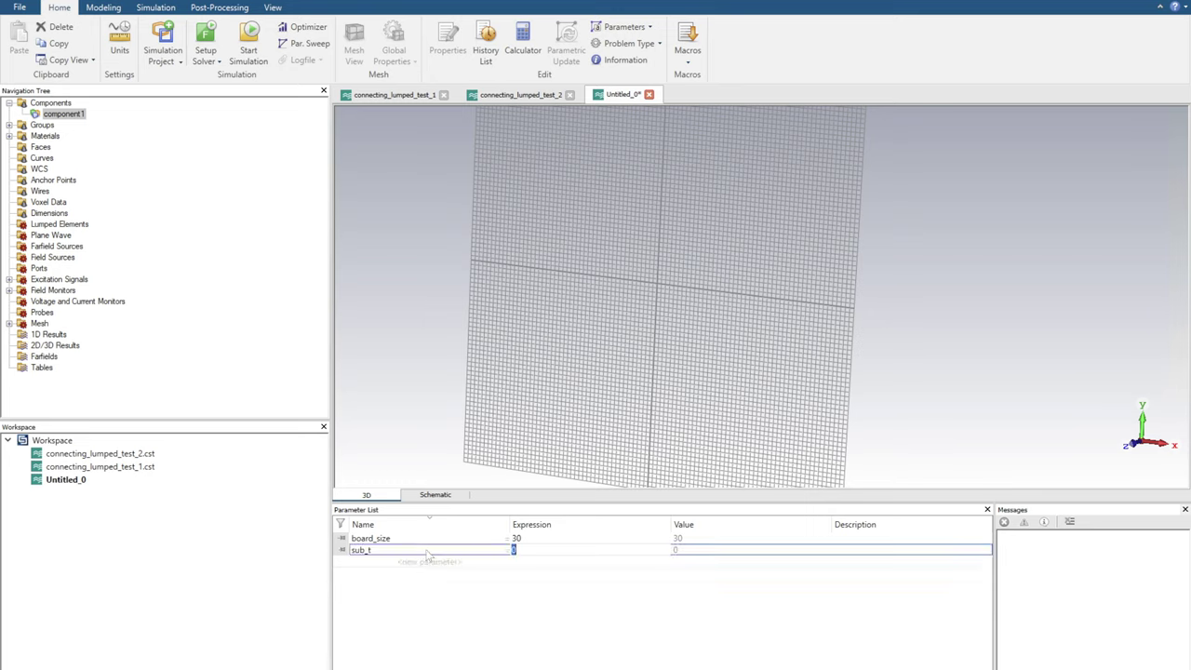
type("0.5")
key("Return")
left_click(426, 563)
type("Er")
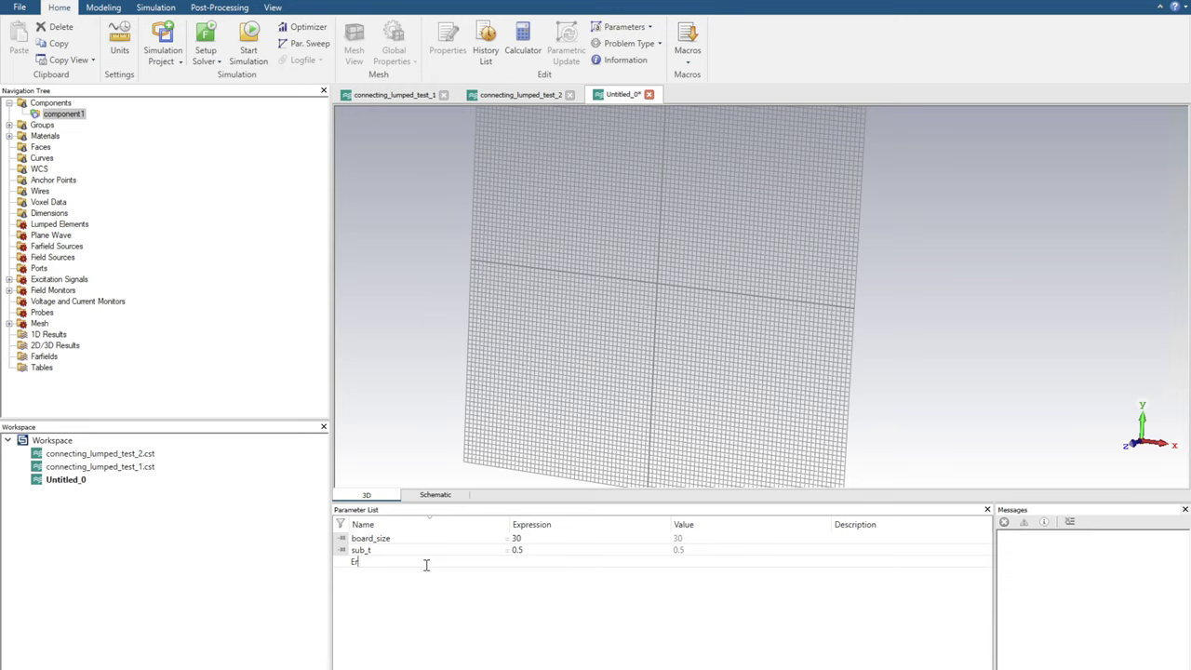
key("Tab")
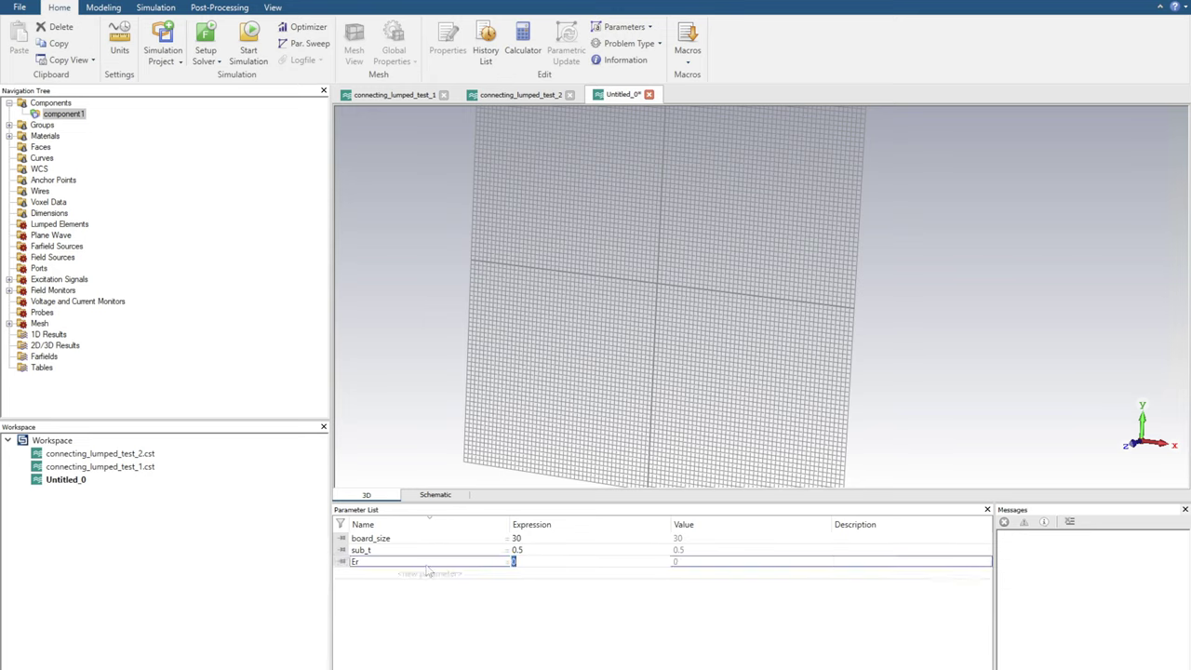
type("9.7")
key("Return")
left_click(517, 550)
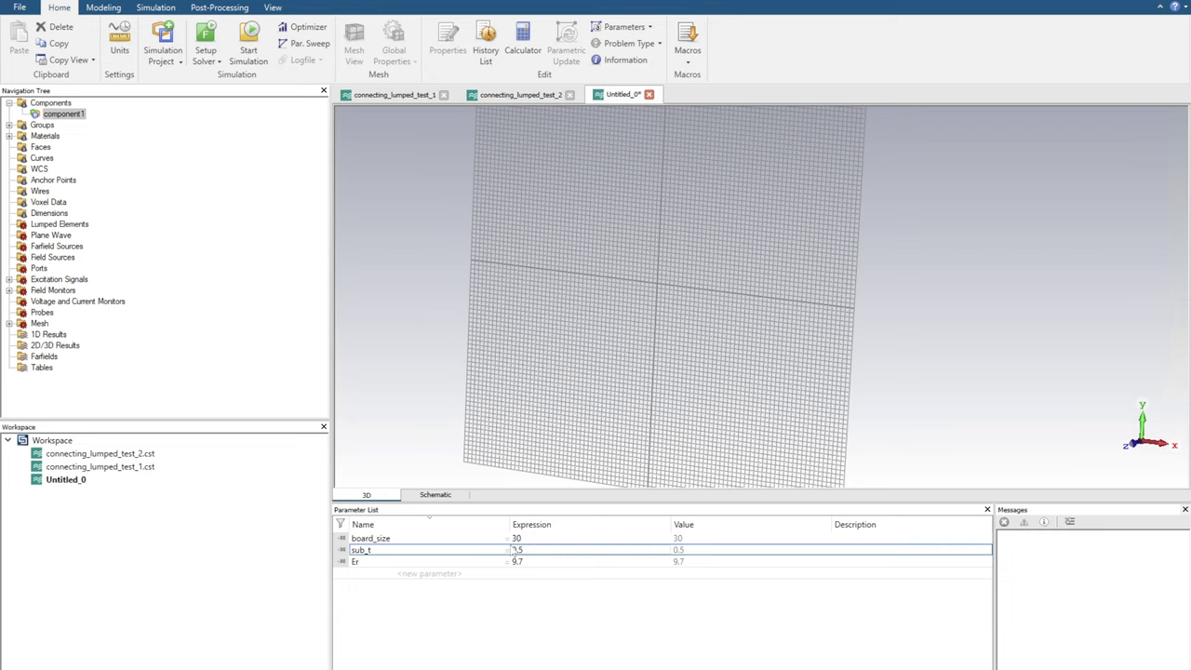
- Add a provisional trace width parameter w_50 = 1
left_click(463, 573)
type("w_")
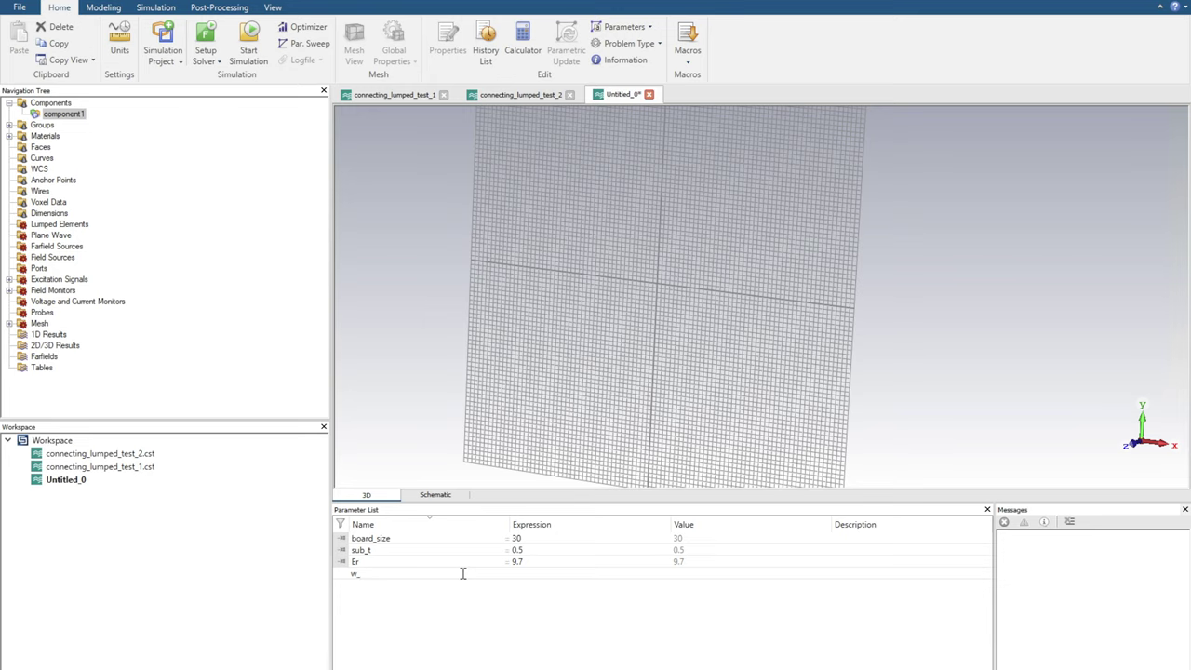
type("50")
key("Tab")
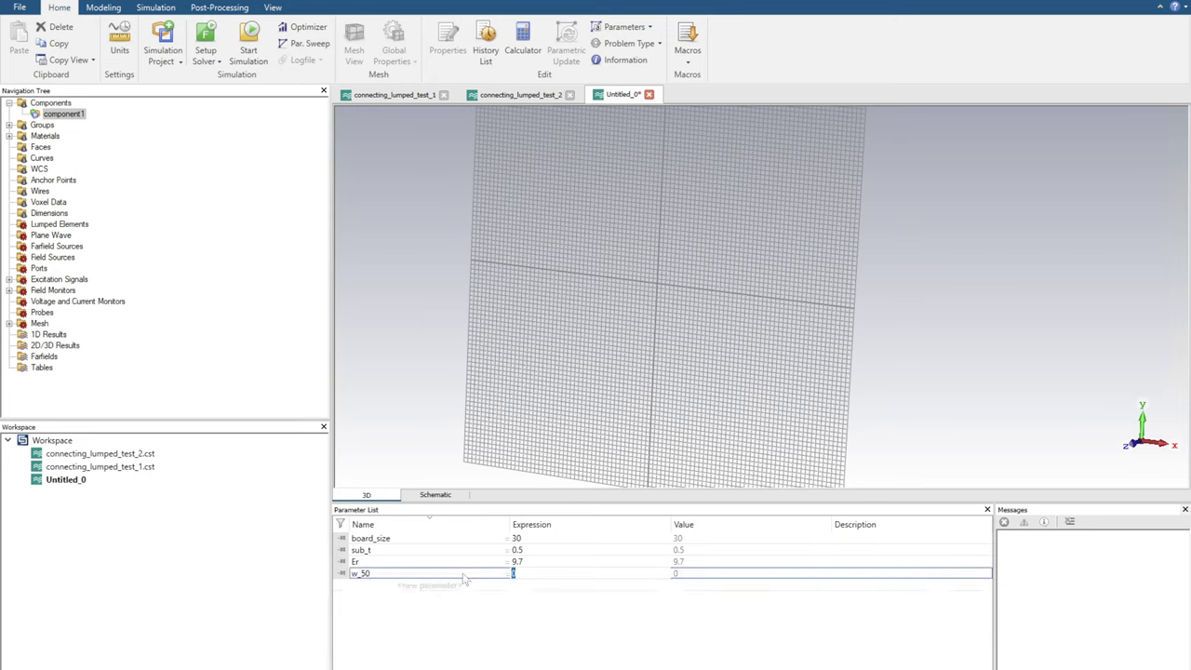
type("1")
key("Return")
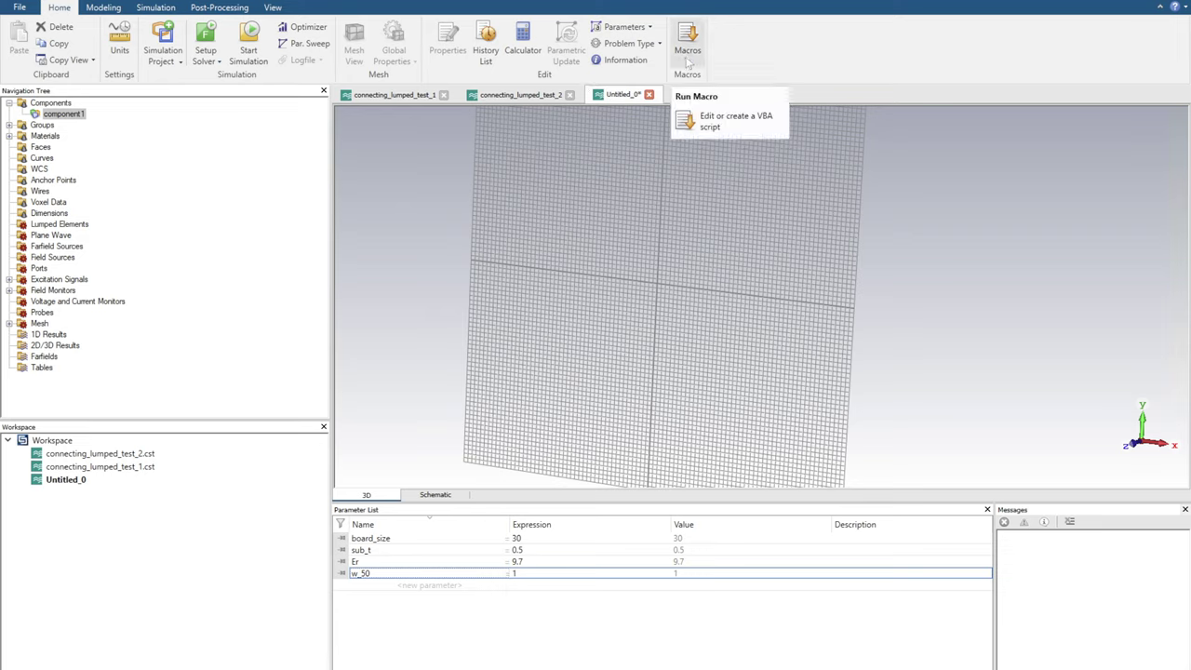
- Launch the analytical line impedance calculator from Macros > Calculate
left_click(688, 60)
mouse_move(705, 96)
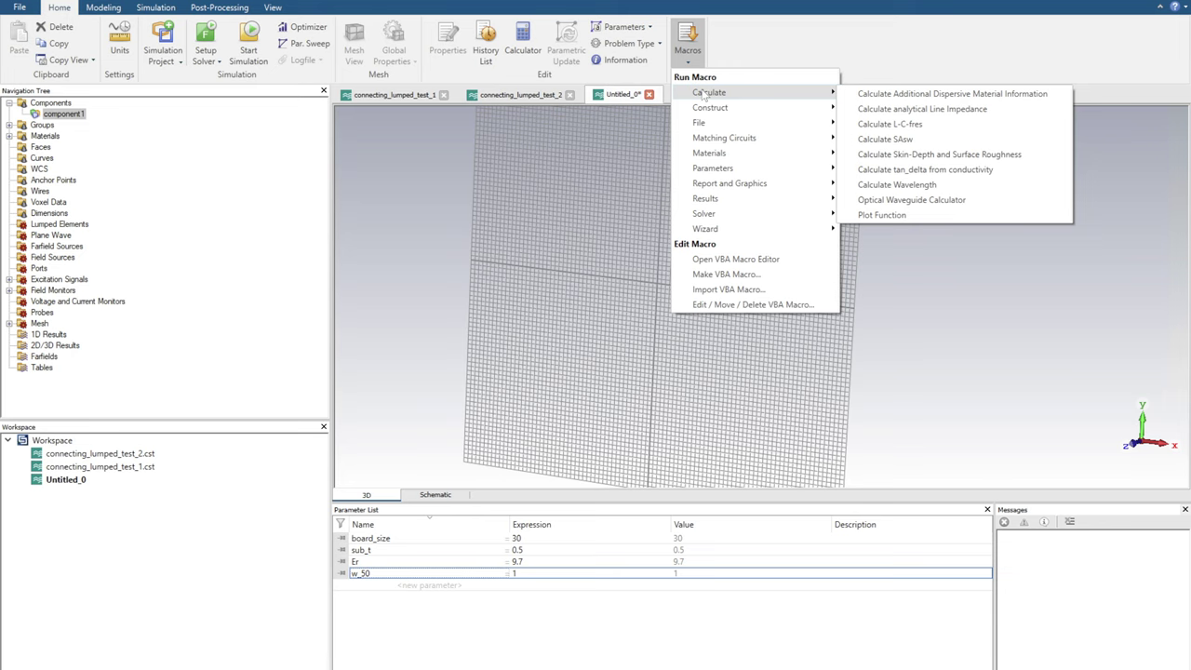
left_click(689, 51)
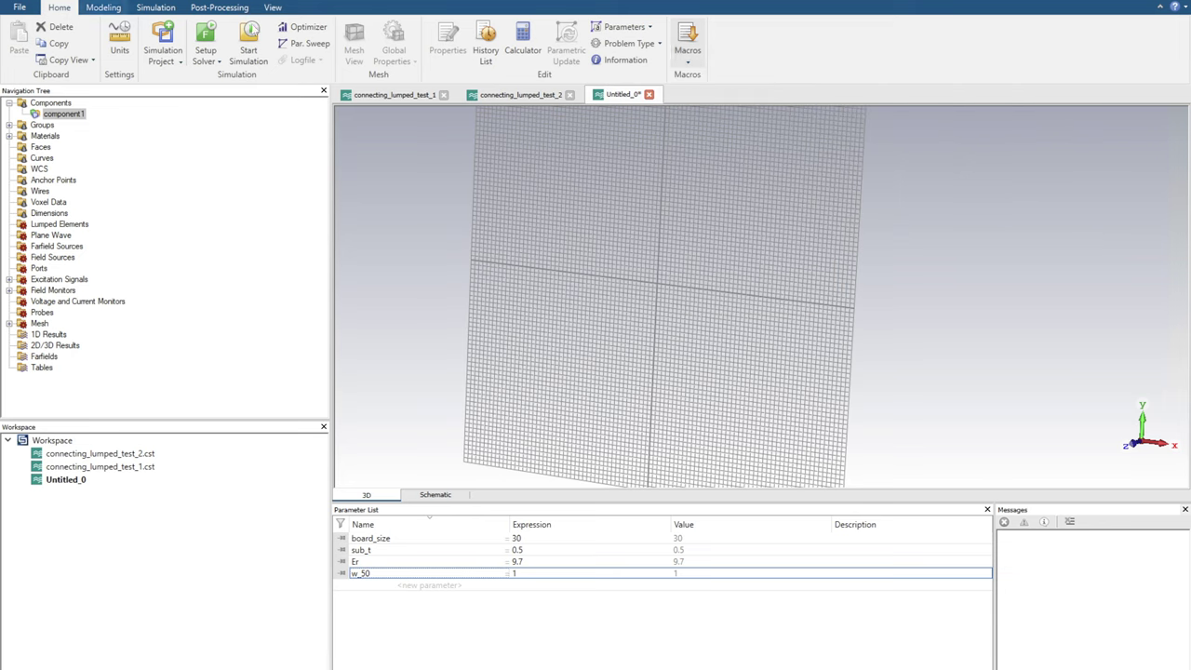
left_click(689, 51)
mouse_move(724, 94)
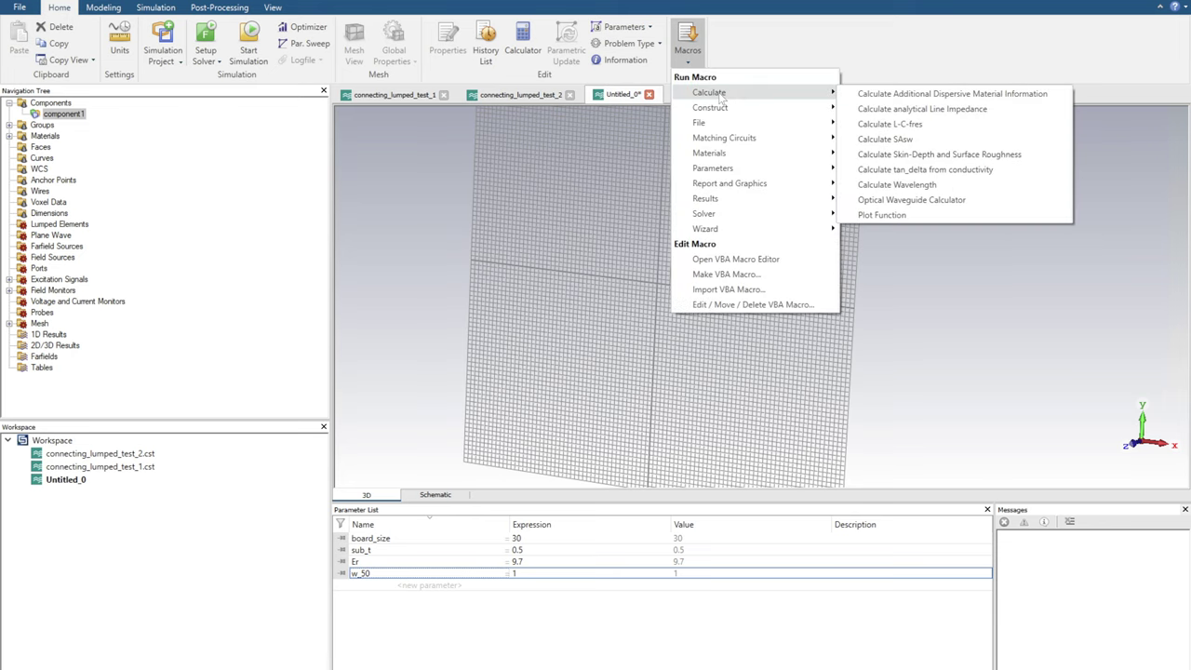
left_click(891, 111)
left_click_drag(644, 199, 663, 154)
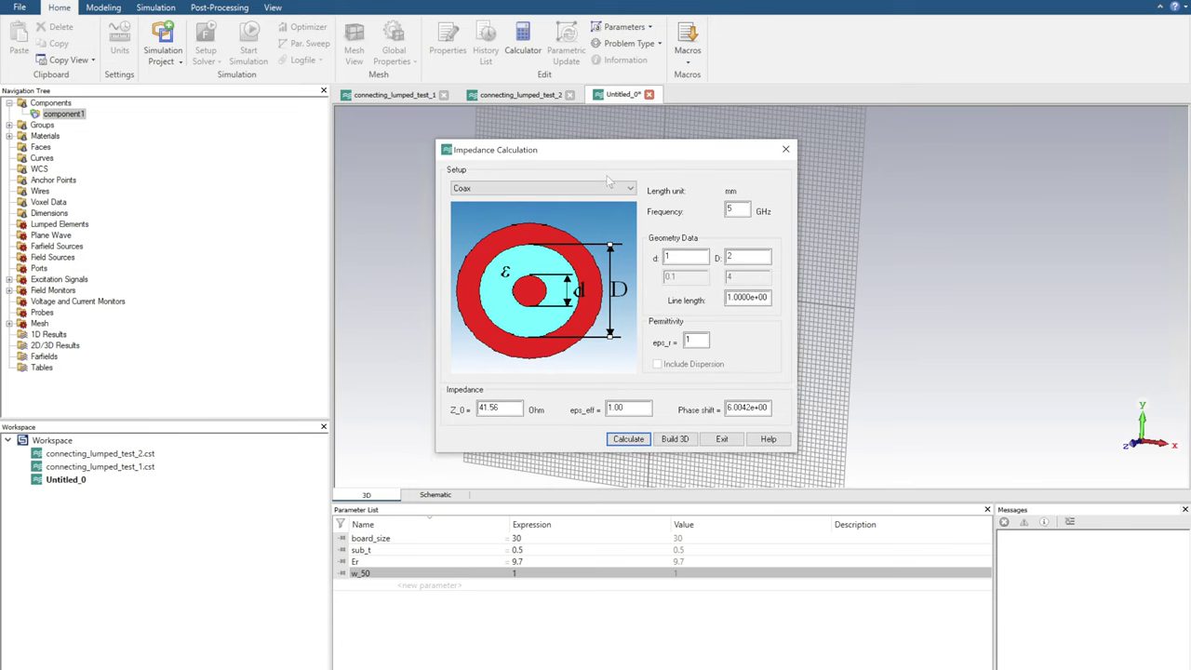
- Choose Thin Microstrip and enter h 0.5, W 1 and eps_r 9.7
left_click(574, 191)
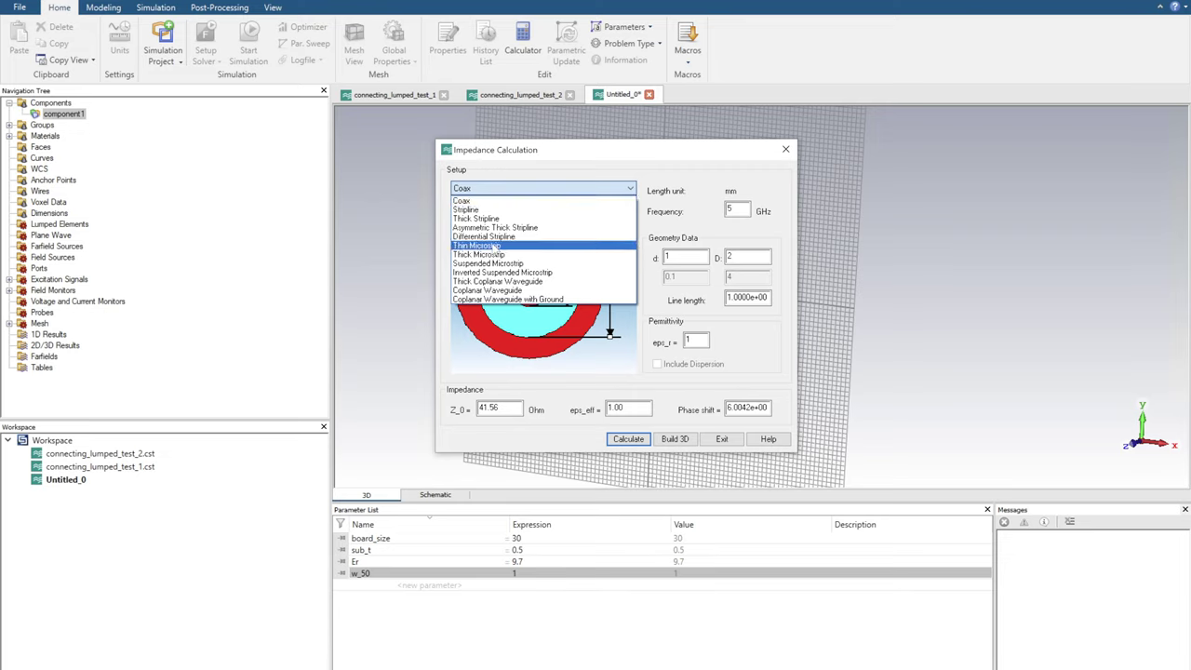
left_click(493, 244)
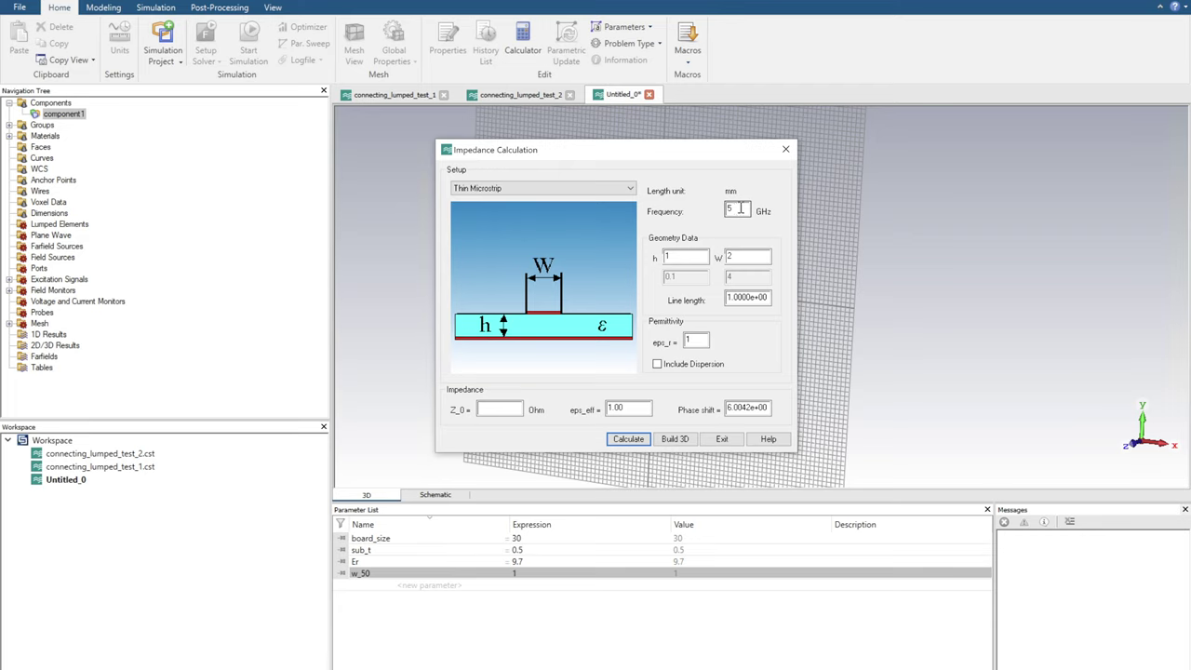
double_click(677, 256)
type("0.5")
key("Tab")
type("1")
double_click(698, 339)
type("9.7")
- Calculate the impedance for W 1, then recalculate with W 0.6
left_click(641, 437)
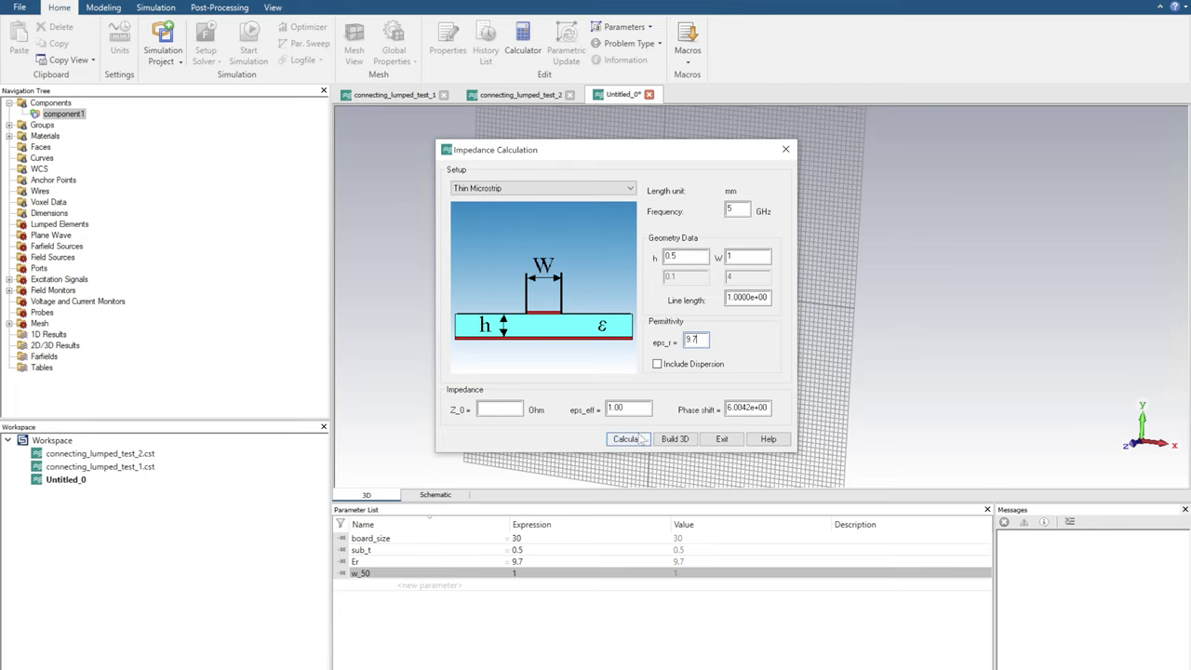
double_click(518, 408)
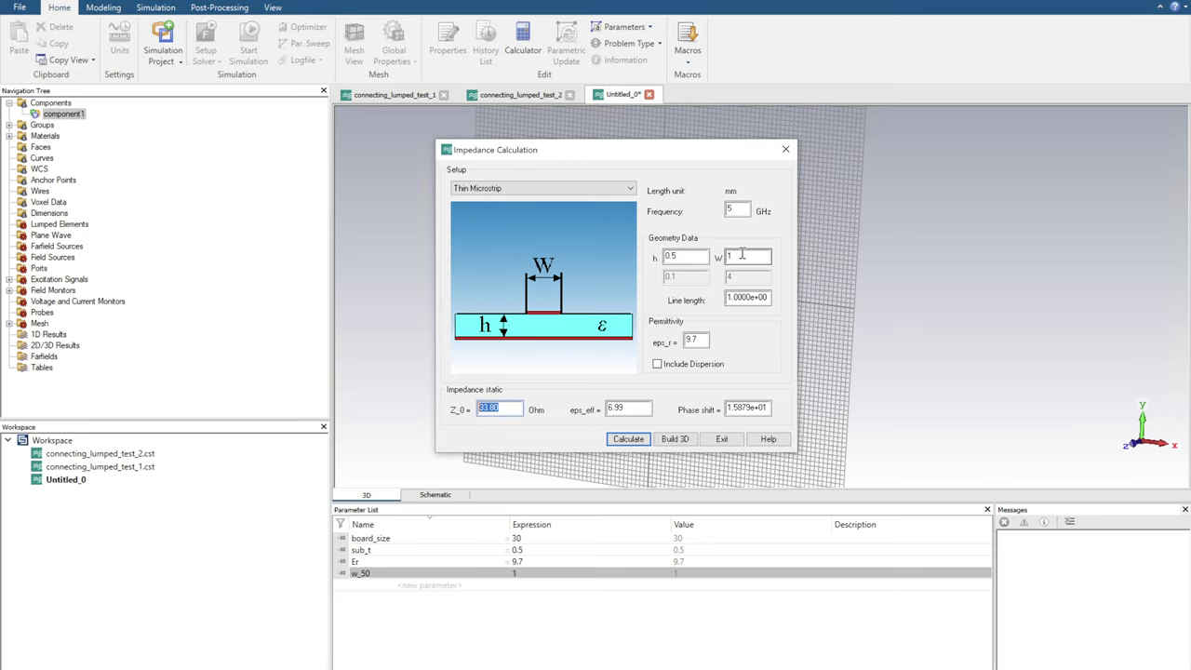
left_click(497, 409)
double_click(731, 257)
type("0.6")
left_click(629, 439)
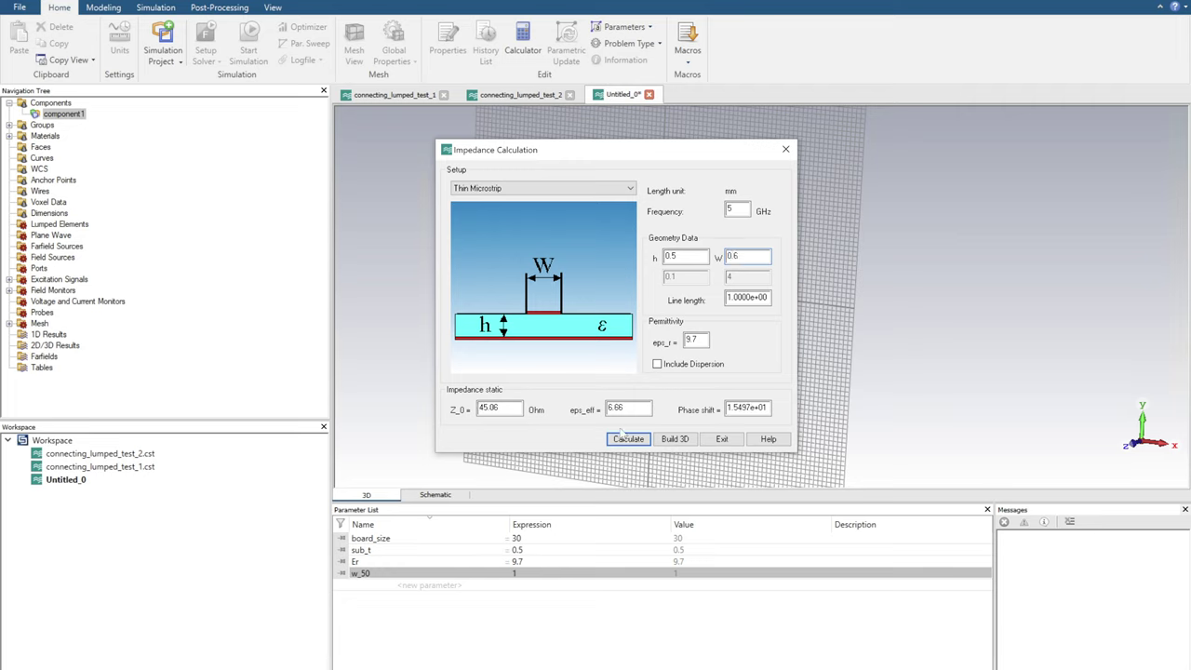
double_click(488, 408)
- Try widths 0.5, 0.4 and 0.48, settling on 0.48 for Z_0 = 50.43 Ohm
left_click(752, 256)
key("BackSpace")
type("5")
left_click(628, 439)
left_click_drag(476, 409, 495, 412)
left_click_drag(741, 257, 733, 257)
type("49")
left_click(629, 440)
type("8")
left_click(628, 440)
left_click_drag(491, 408, 523, 414)
left_click_drag(750, 259, 690, 249)
- Close the impedance calculator and change w_50's expression to 0.48
left_click(724, 439)
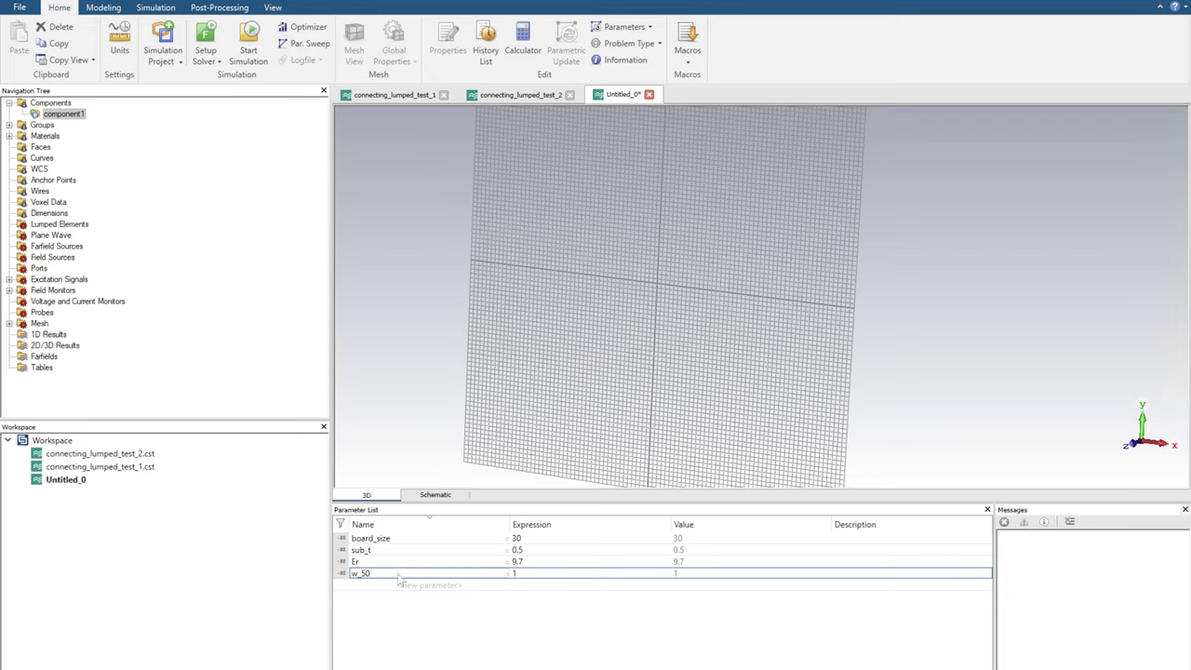
left_click(523, 575)
type("0.48")
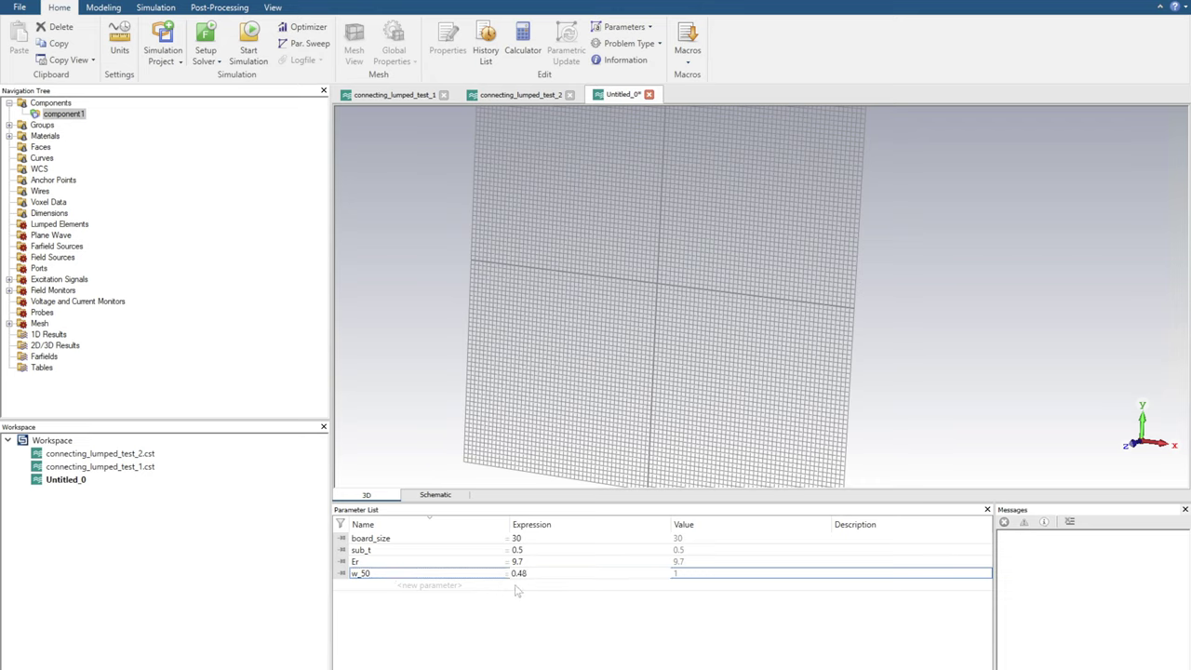
key("Return")
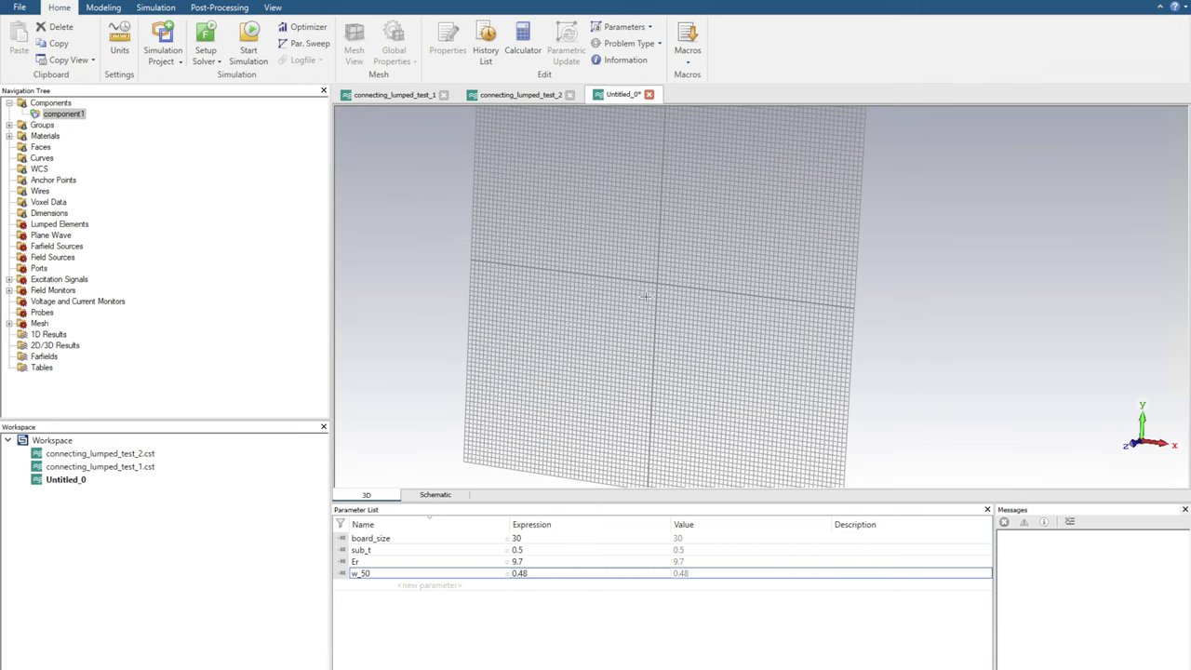
mouse_move(645, 296)
middle_mouse_down()
mouse_move(667, 266)
mouse_move(656, 294)
middle_mouse_up()
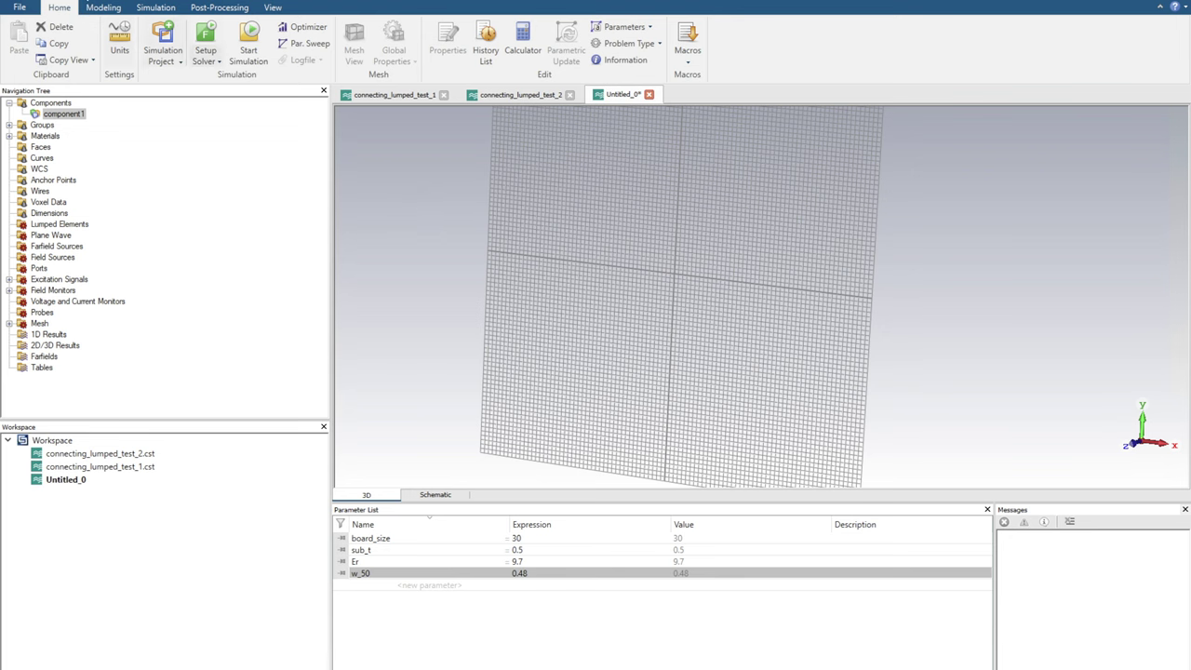
left_click(93, 10)
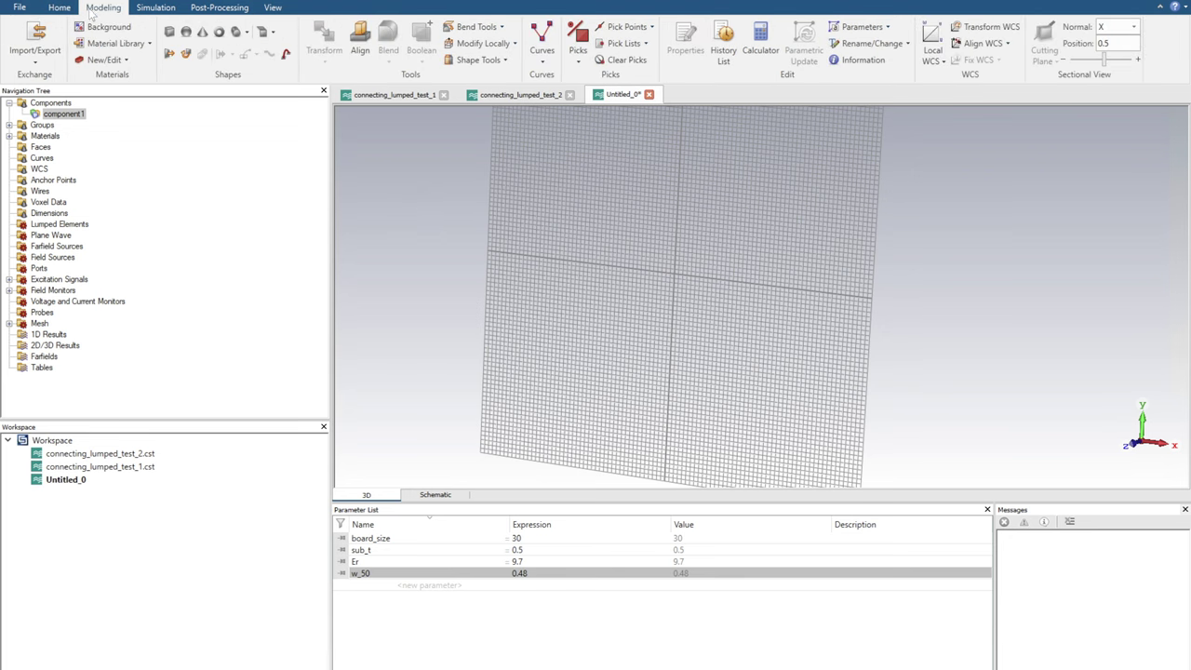
- Start a brick named substrate with X spanning -board_size/2 to board_size/2
left_click(170, 33)
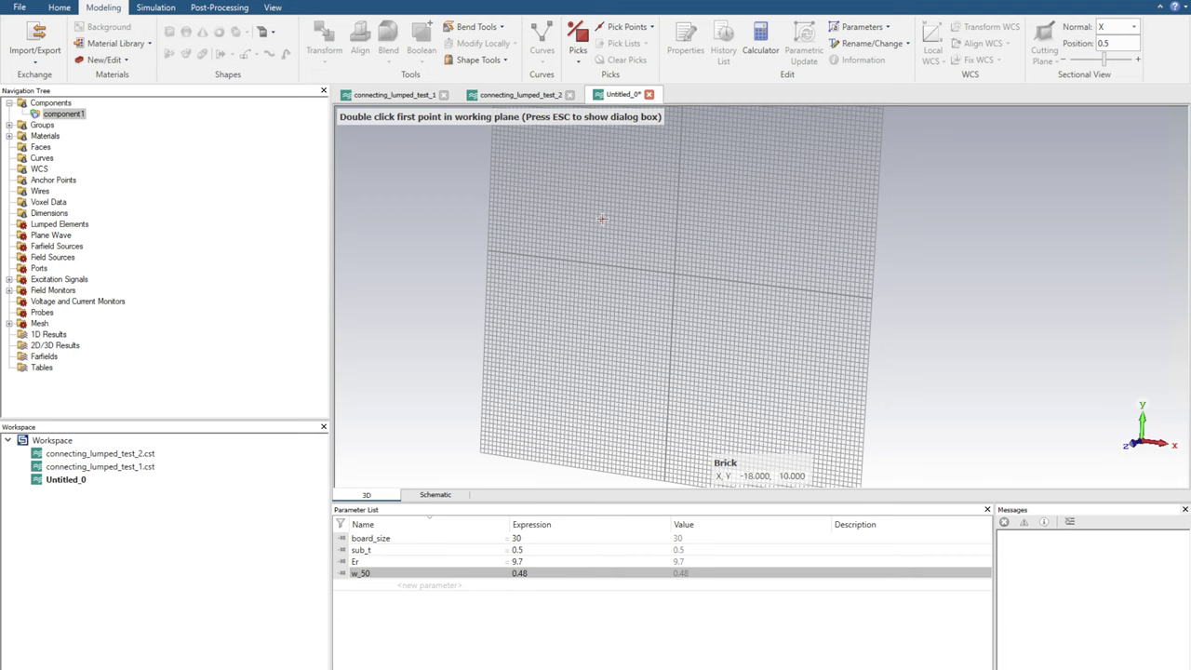
key("Escape")
left_click_drag(1027, 15, 830, 159)
type("substrate")
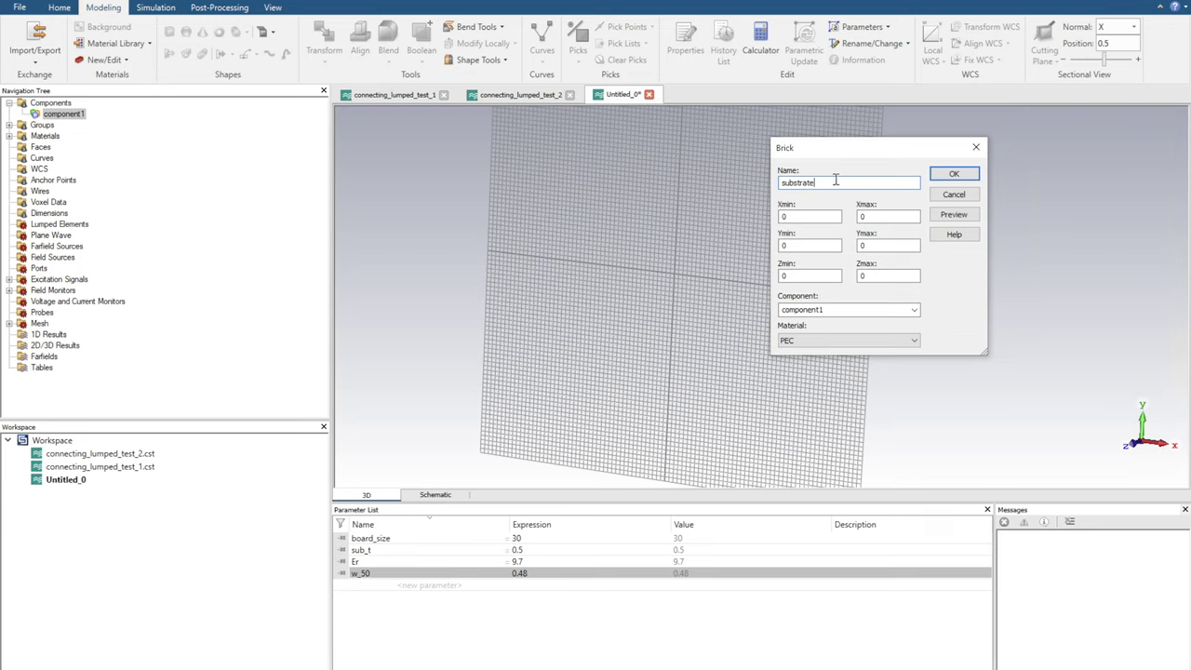
left_click(780, 218)
type("board_size")
key("Tab")
left_click(780, 216)
type("-")
type("/2")
left_click_drag(838, 219, 784, 219)
key("ctrl+c")
double_click(870, 216)
key("ctrl+v")
- Set Y to ±board_size/2 and Z from -sub_t to 0, then preview the brick
left_click_drag(836, 218, 767, 217)
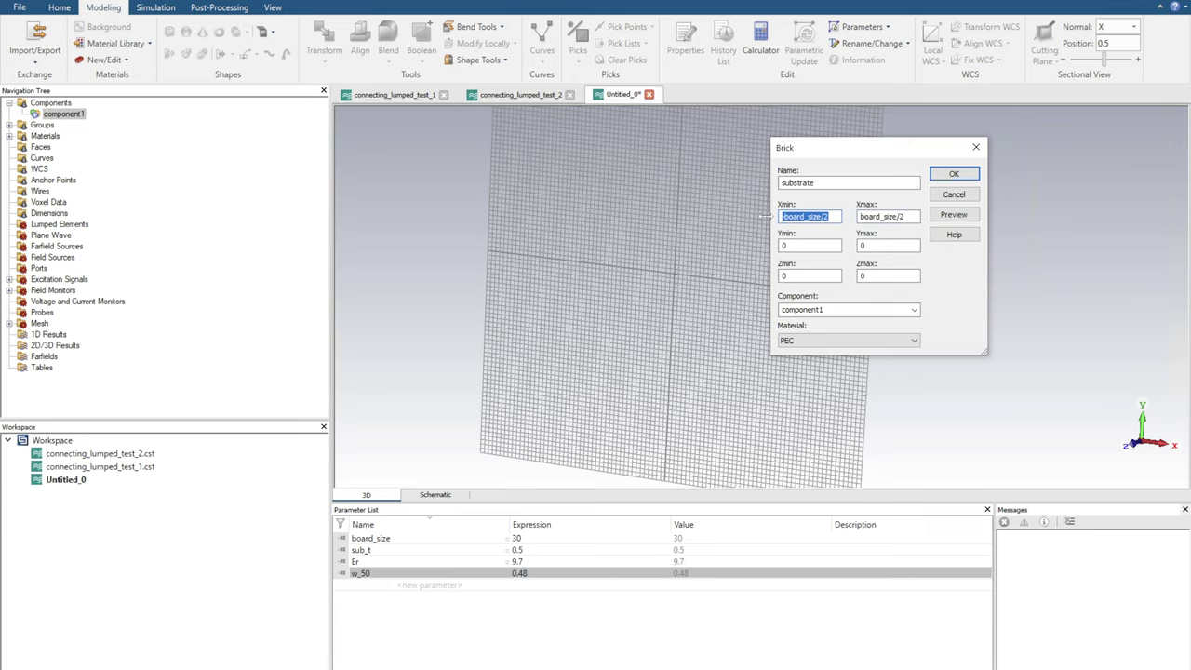
key("ctrl+c")
double_click(784, 245)
key("ctrl+v")
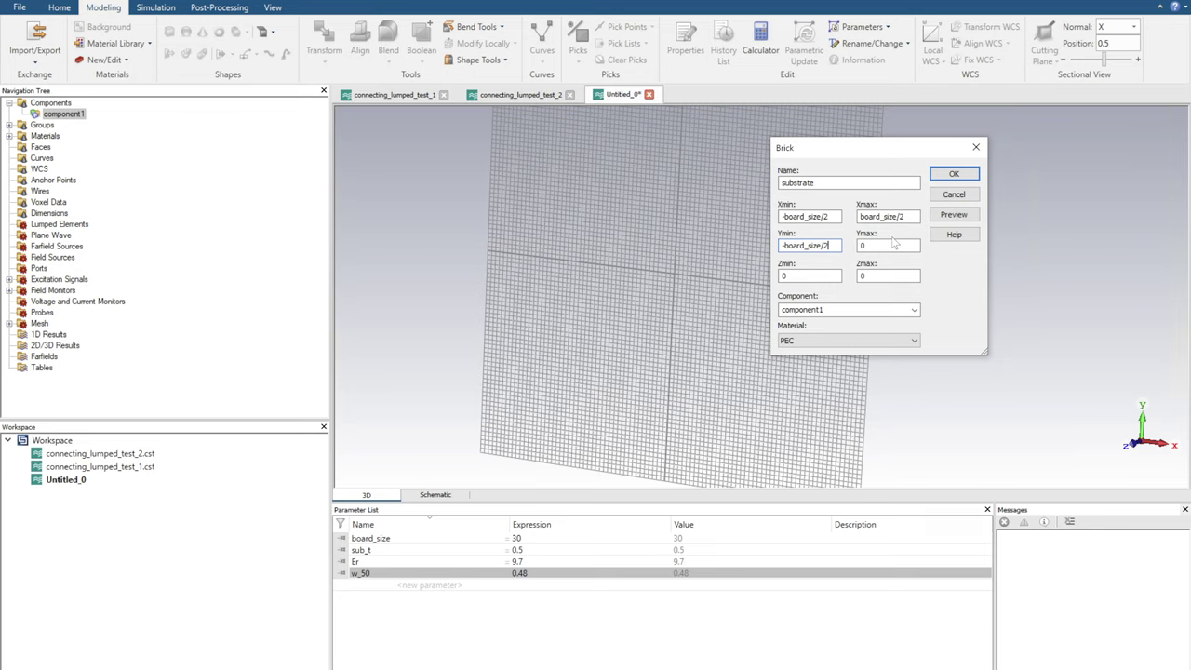
left_click_drag(910, 217, 811, 214)
left_click_drag(867, 246, 848, 242)
key("ctrl+v")
left_click(812, 276)
left_click_drag(797, 278, 780, 281)
type("-syu")
type("ub_t")
key("Tab")
left_click(954, 215)
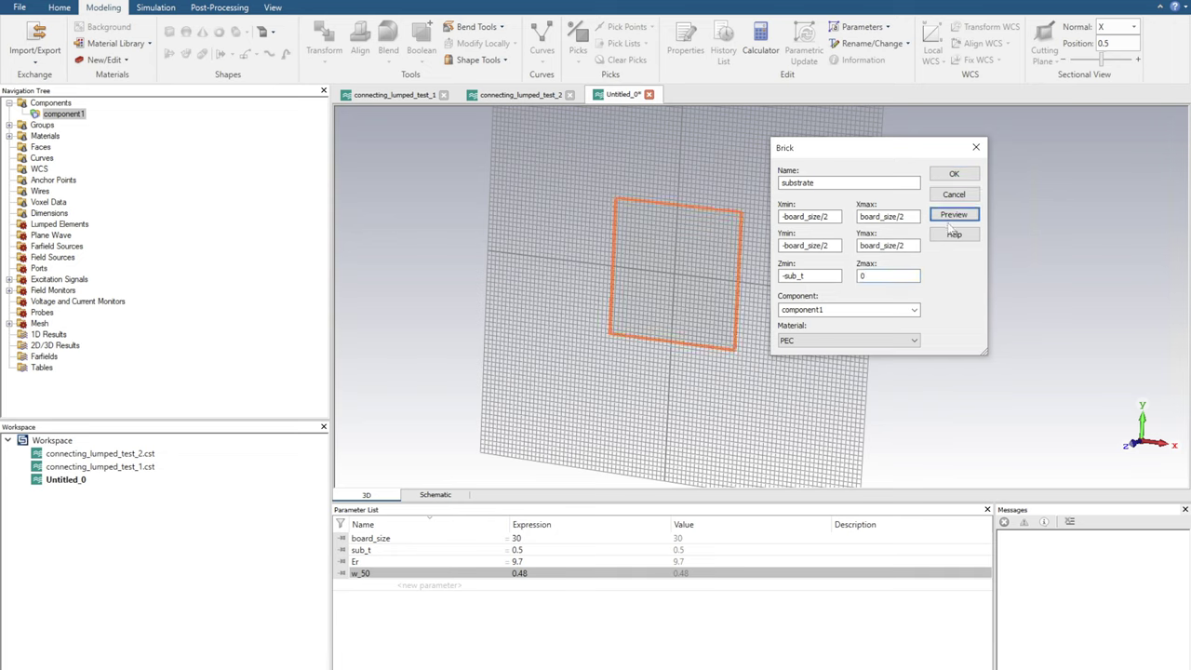
left_click(821, 342)
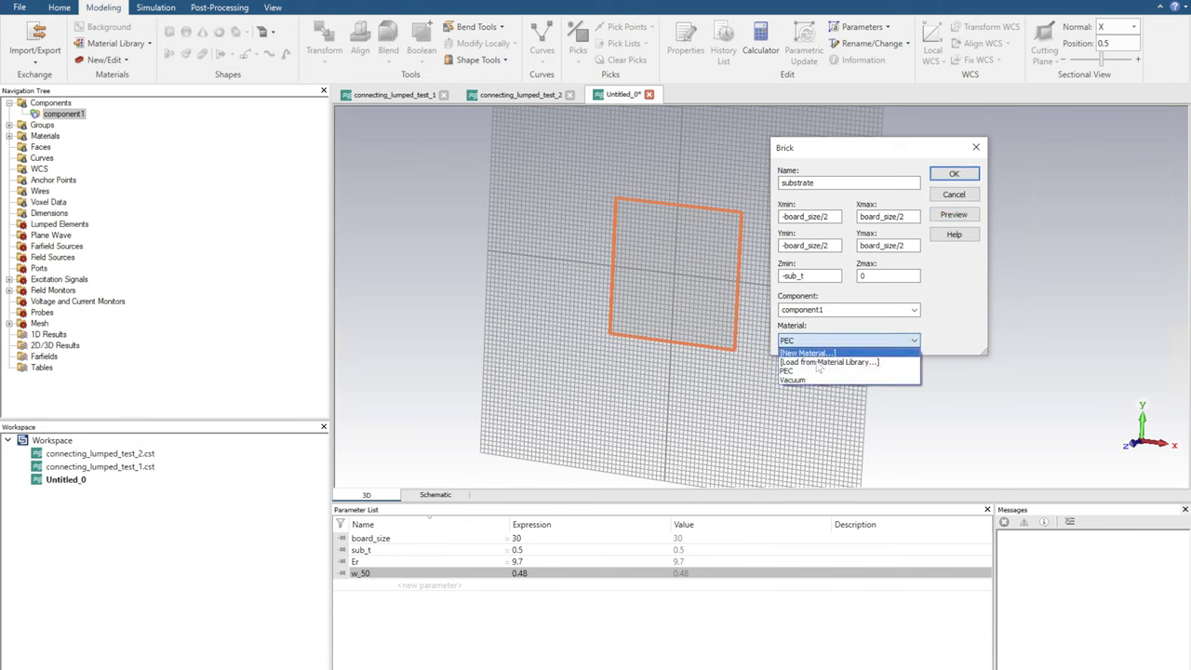
left_click(819, 362)
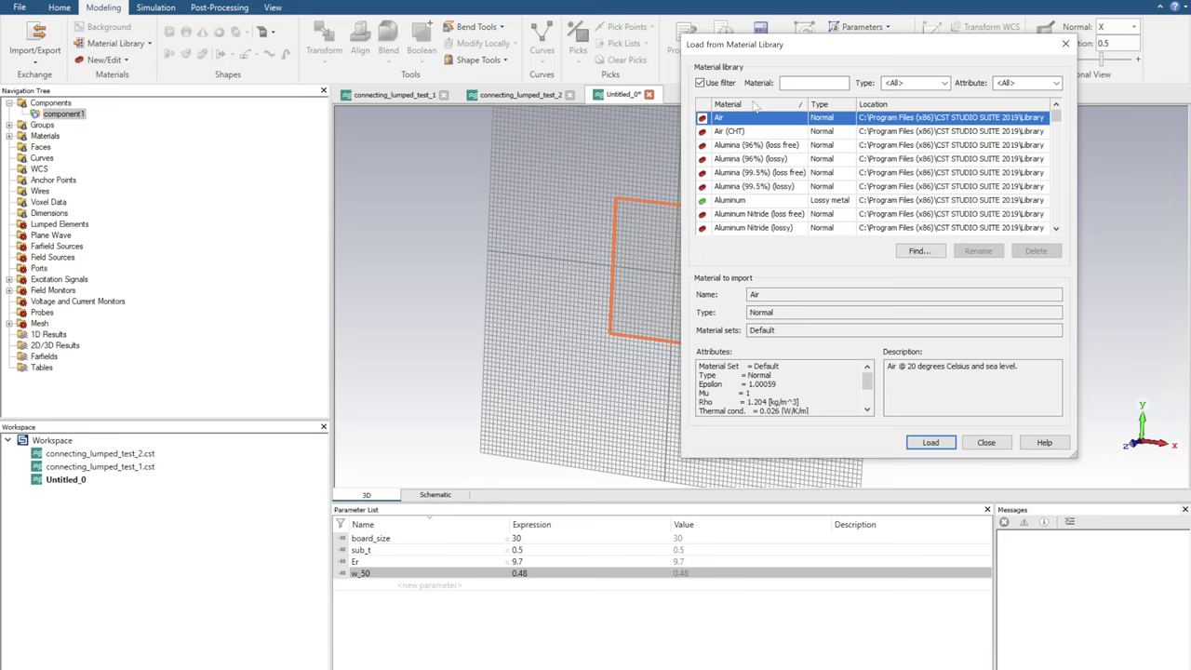
left_click(813, 82)
type("roger")
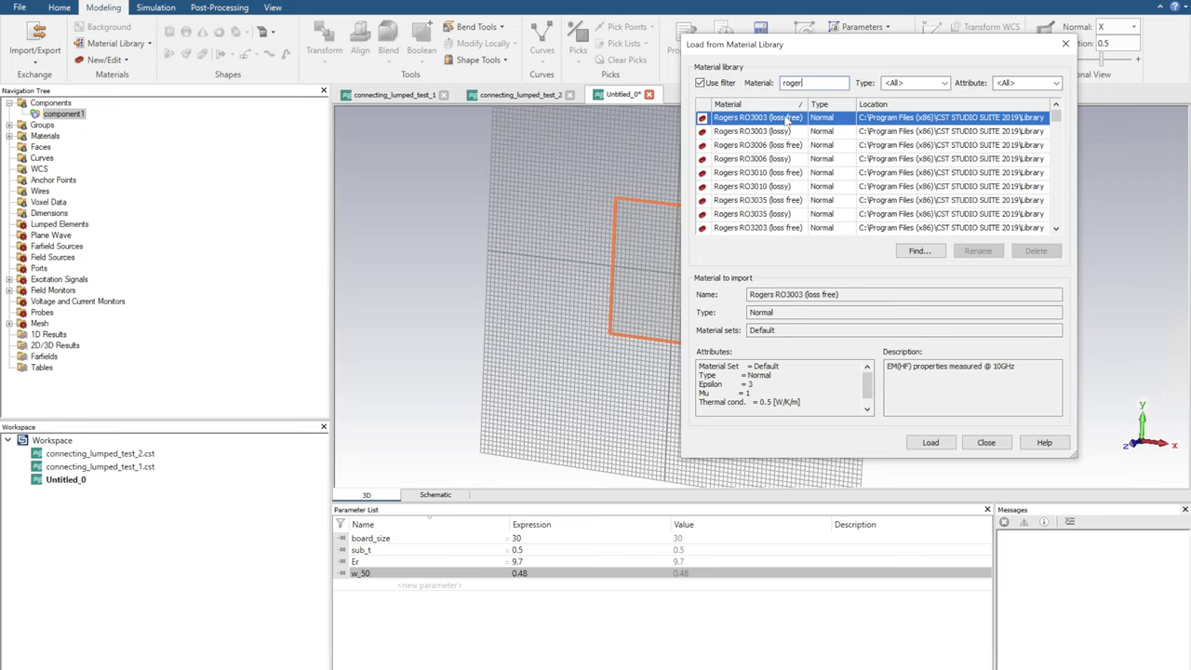
scroll(782, 142, "down", 2)
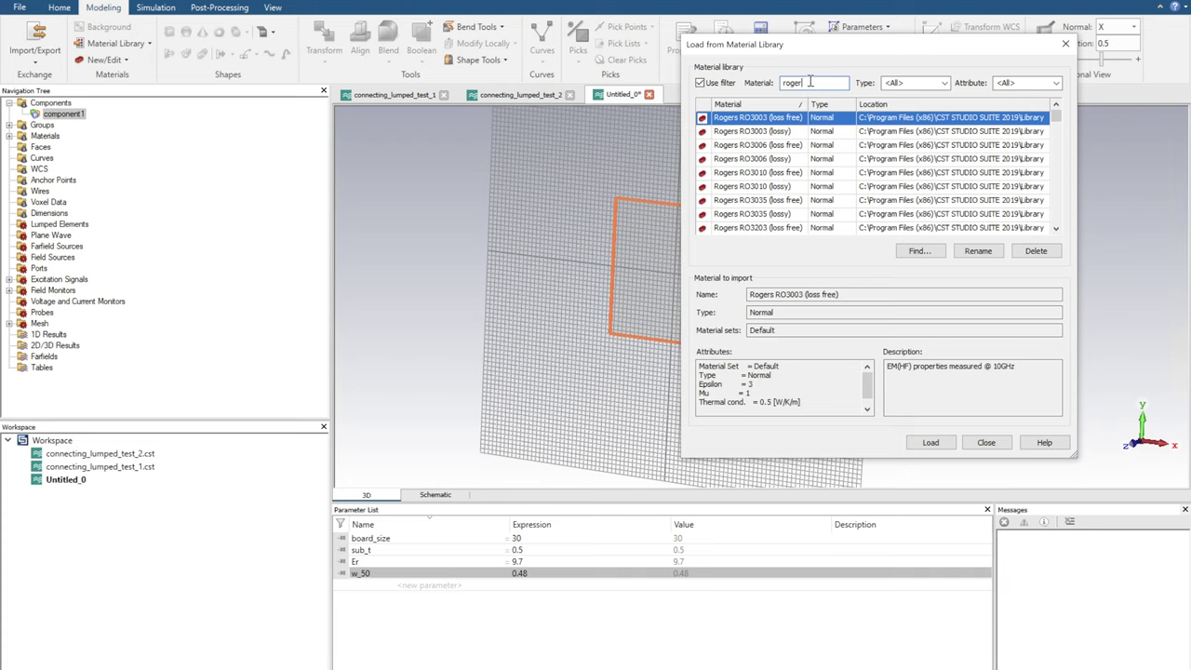
left_click_drag(812, 82, 778, 83)
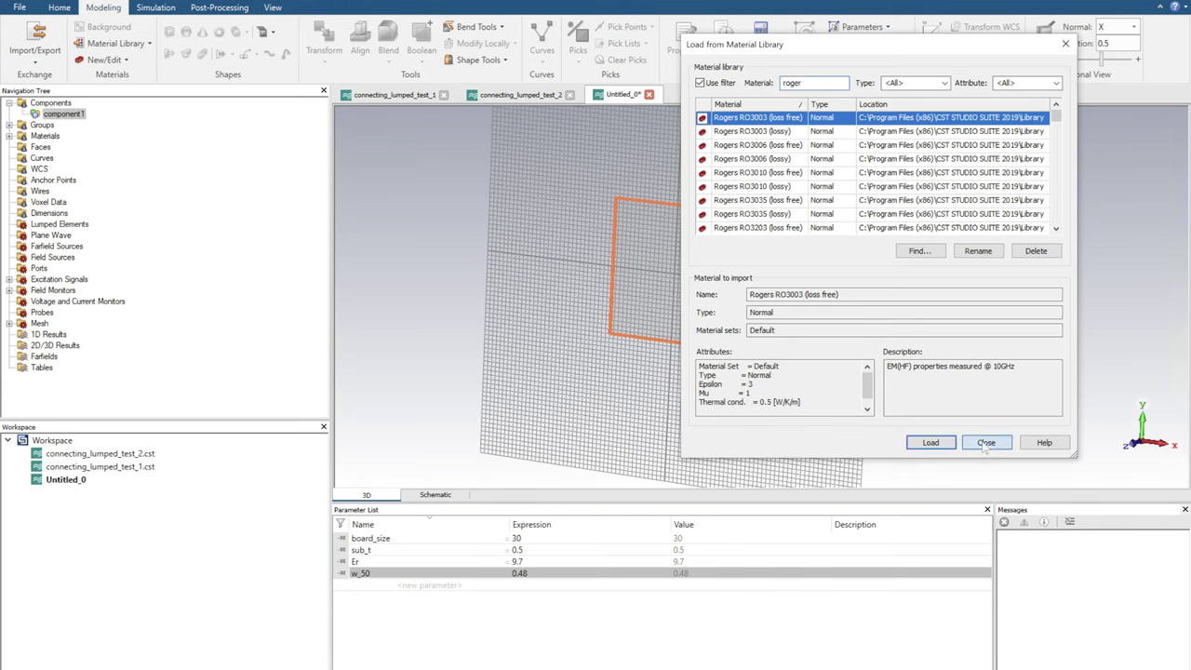
left_click(985, 443)
left_click(874, 341)
- Define a new material MgO with epsilon 9.7 and a green colour
left_click(849, 353)
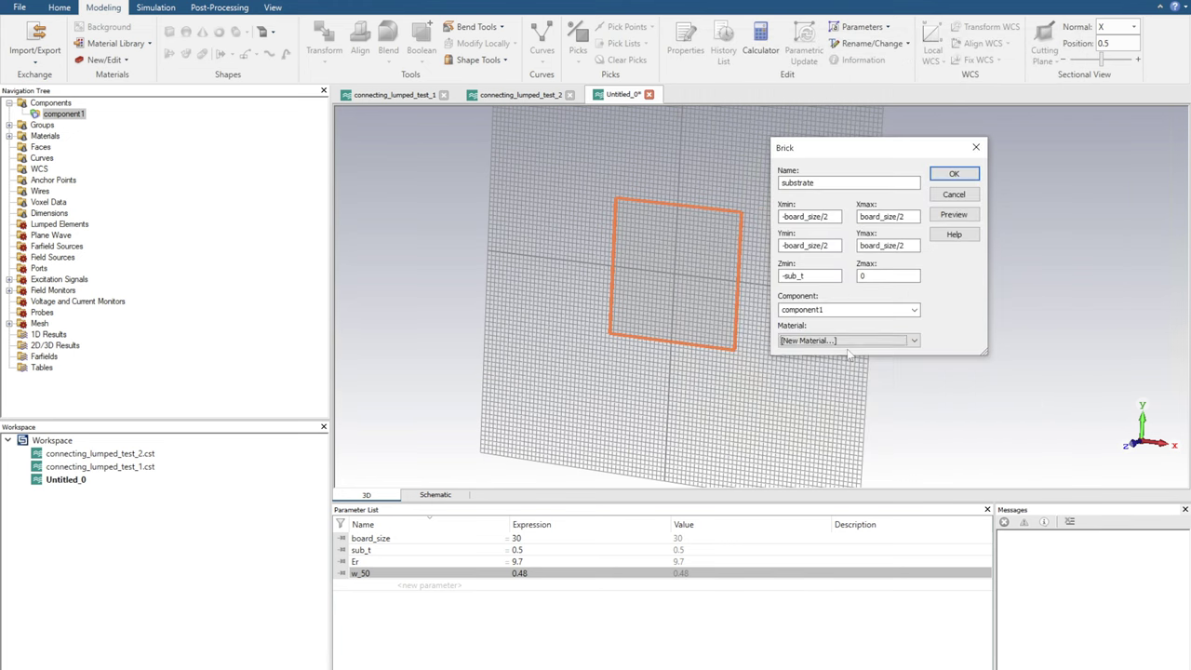
double_click(133, 335)
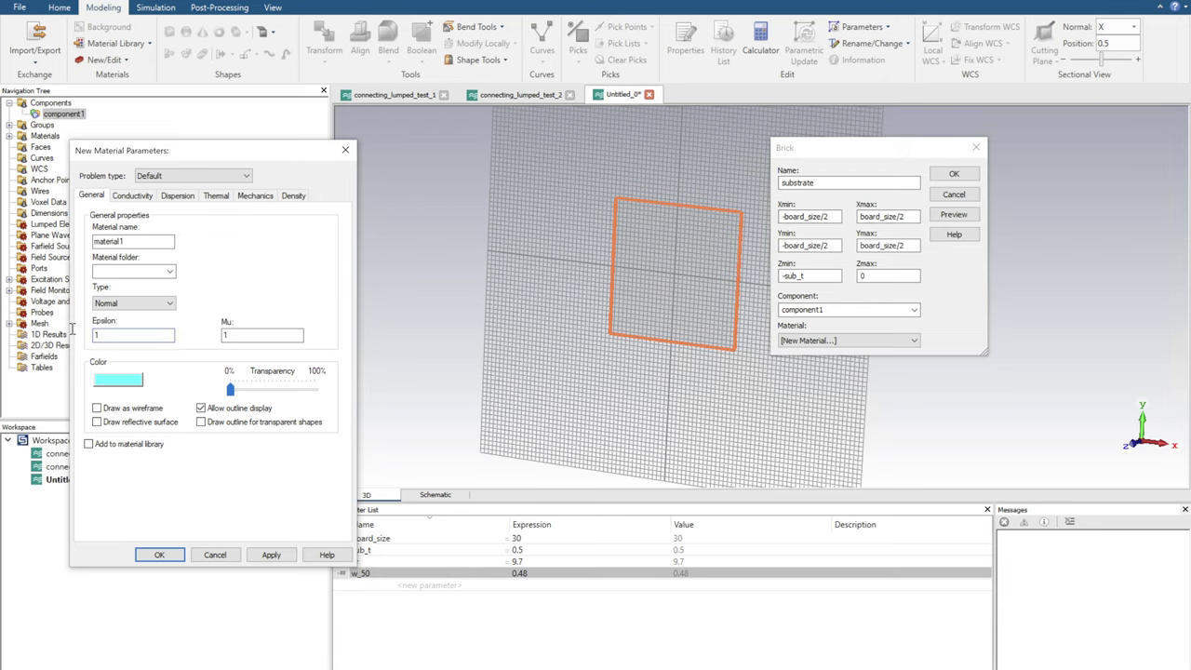
type("9.7")
left_click_drag(120, 334, 89, 337)
left_click(100, 336)
left_click_drag(142, 244, 89, 238)
type("MgO")
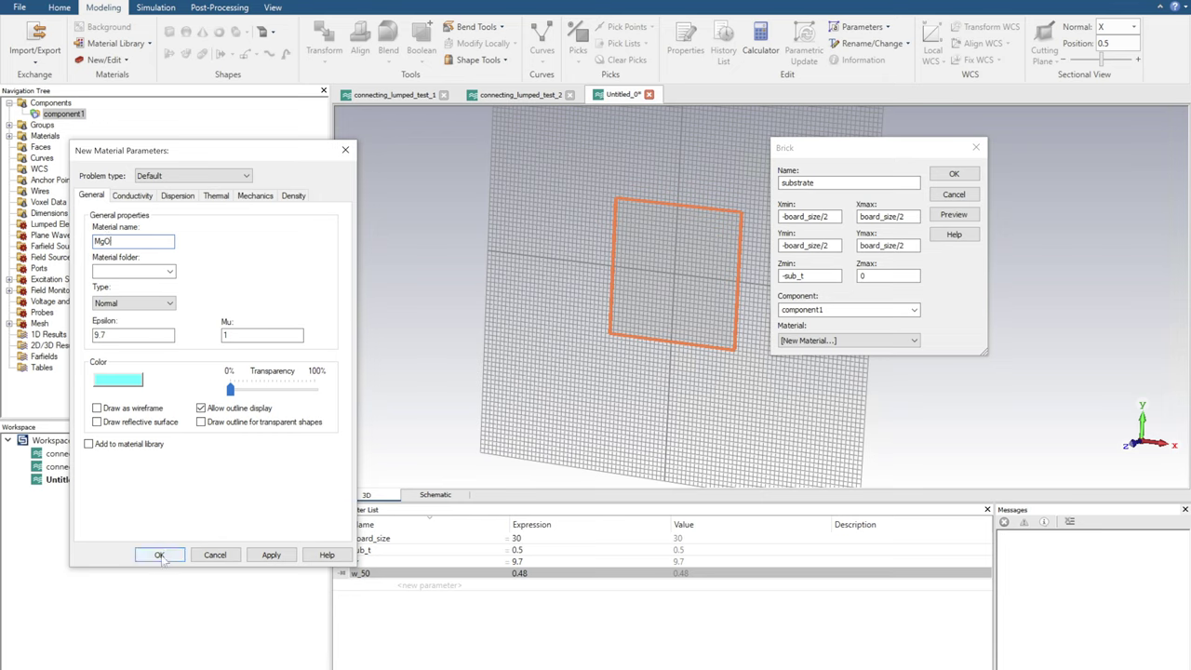
left_click(137, 382)
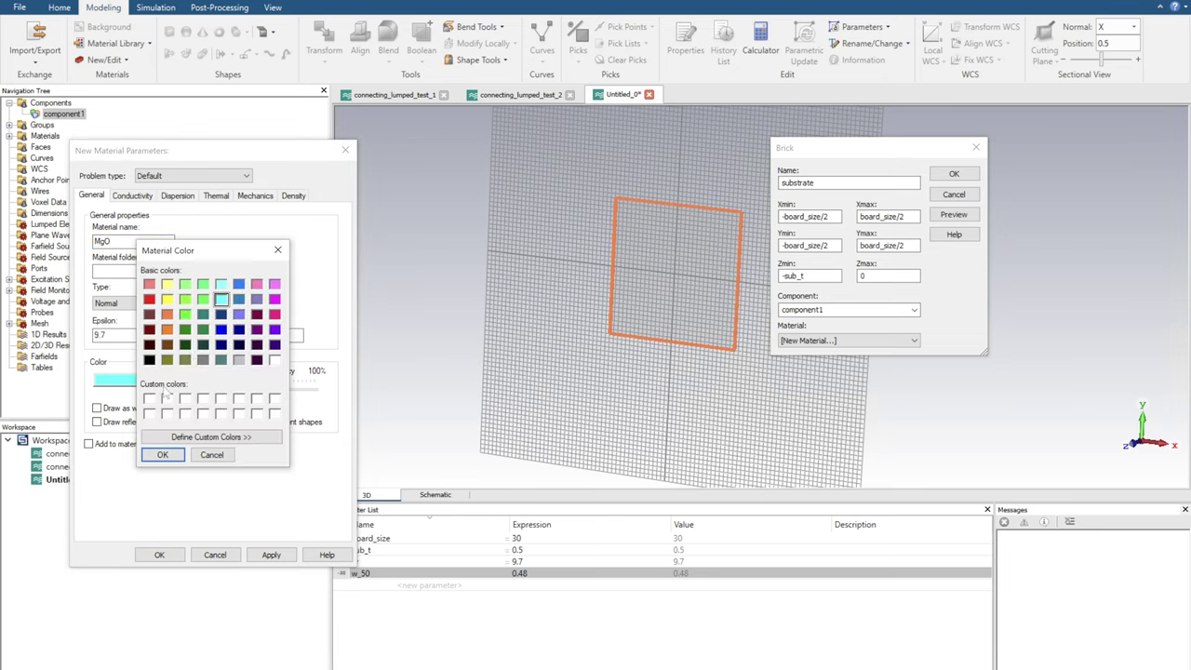
left_click(186, 329)
left_click(165, 455)
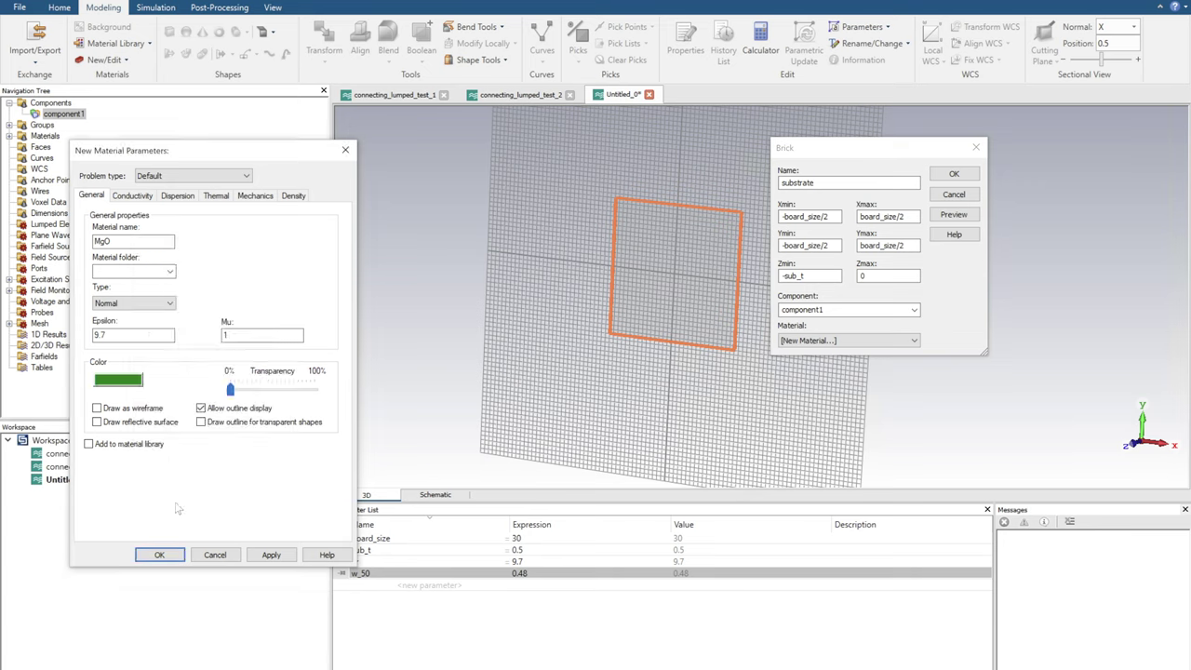
- Confirm the MgO material, preview the substrate outline and create the brick
left_click(173, 558)
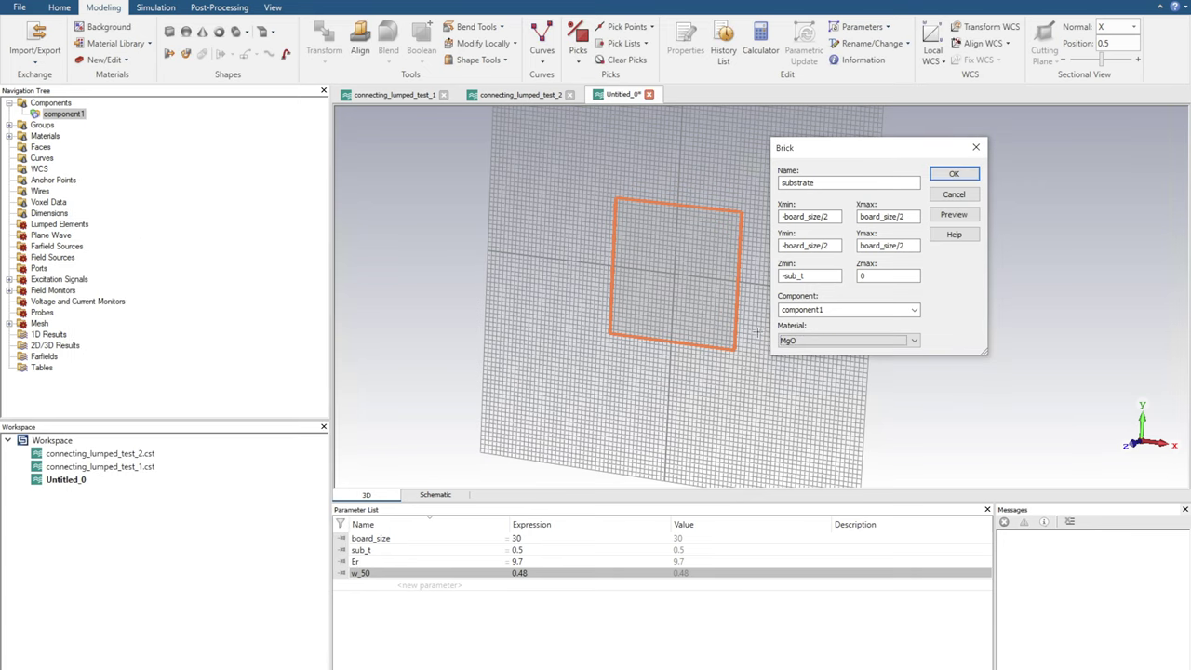
left_click(953, 214)
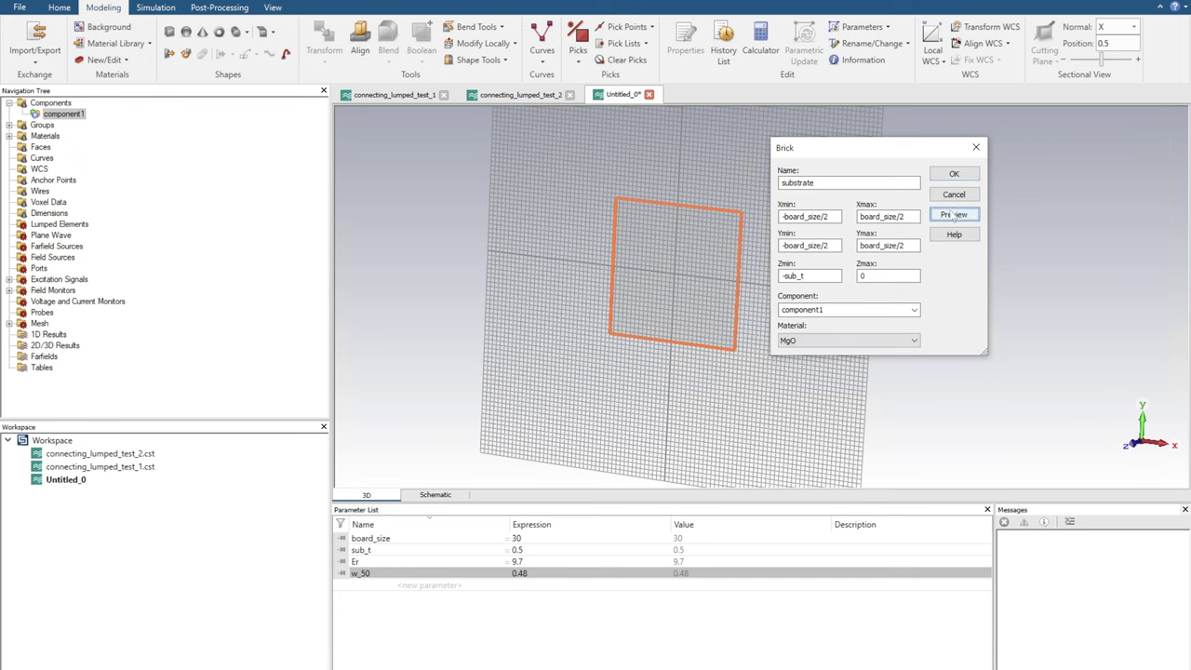
scroll(749, 237, "up", 2)
scroll(749, 237, "up", 2)
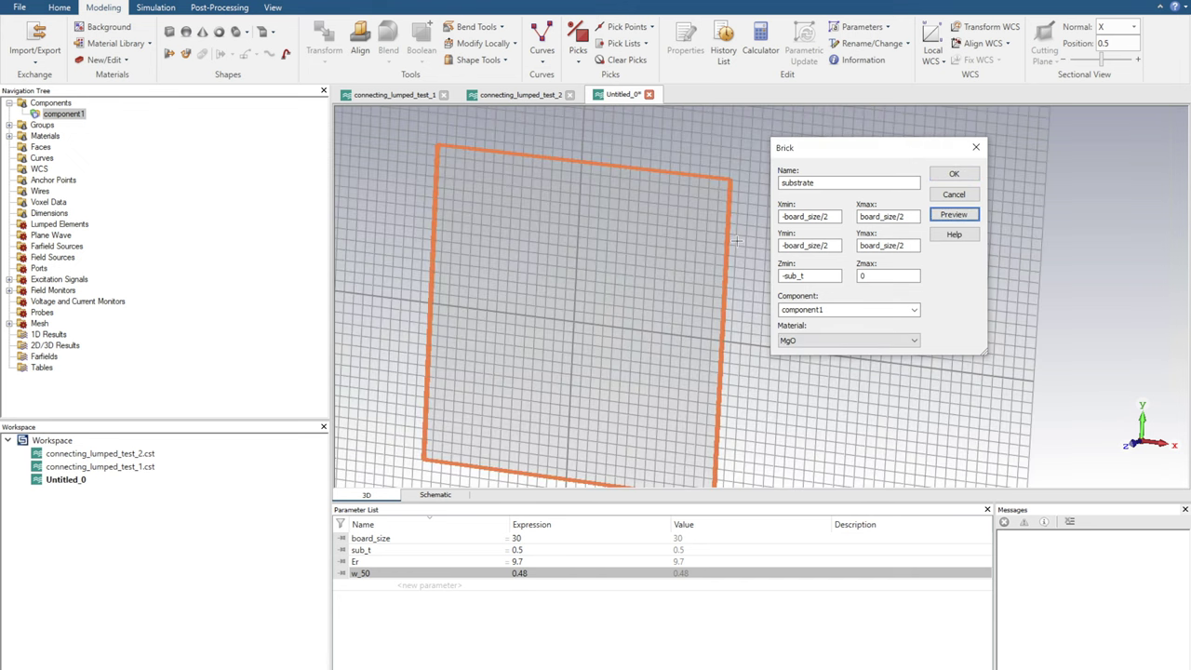
scroll(735, 241, "up", 2)
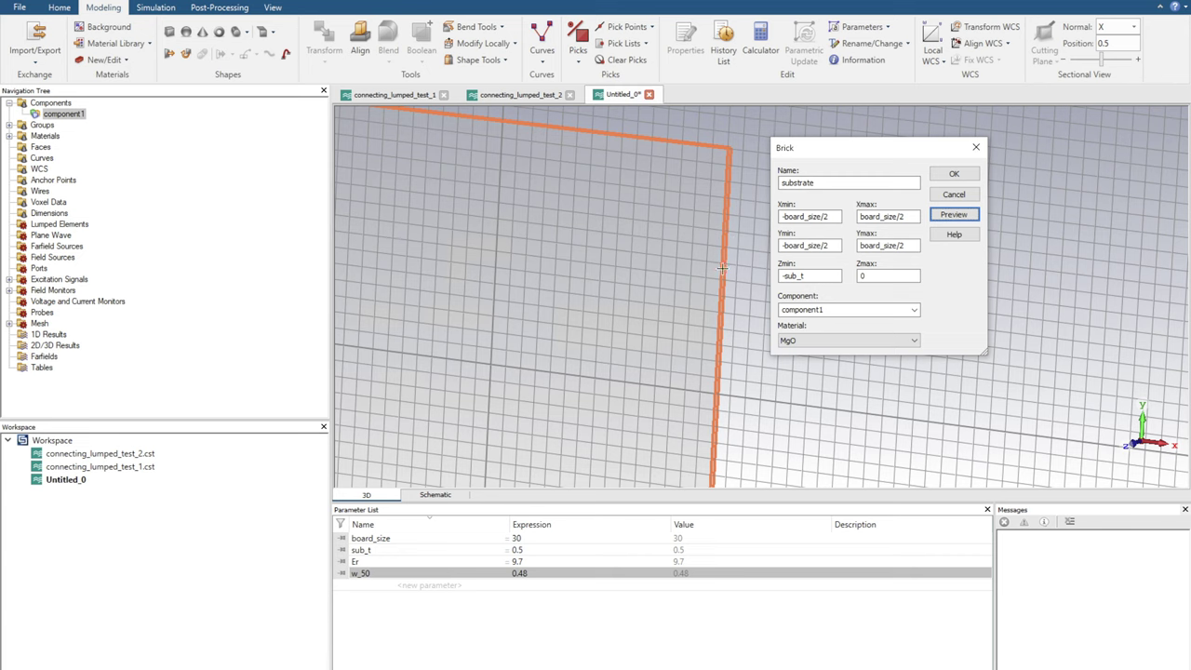
left_click_drag(712, 249, 665, 218)
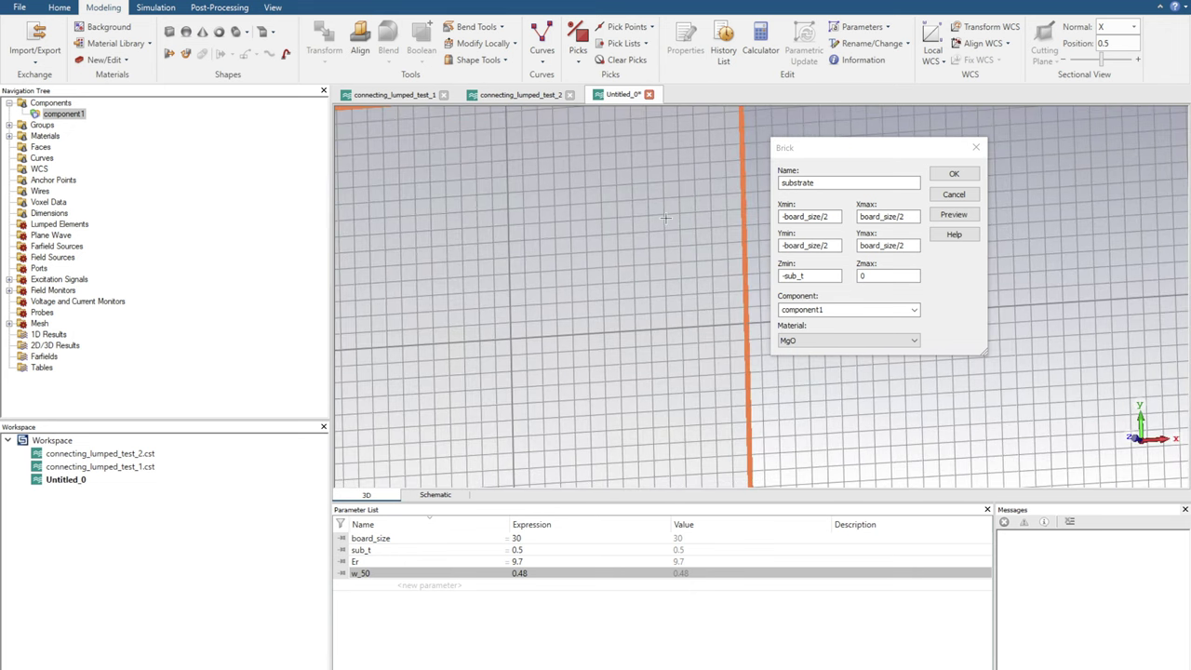
scroll(665, 218, "down", 5)
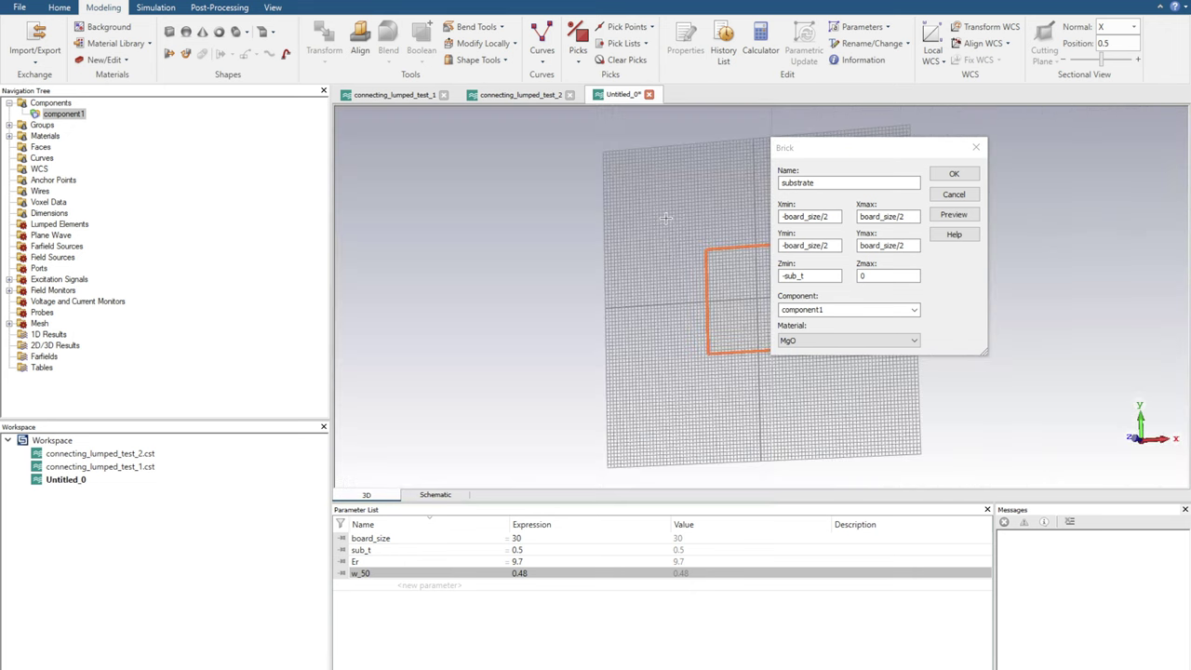
left_click(954, 174)
scroll(804, 270, "up", 5)
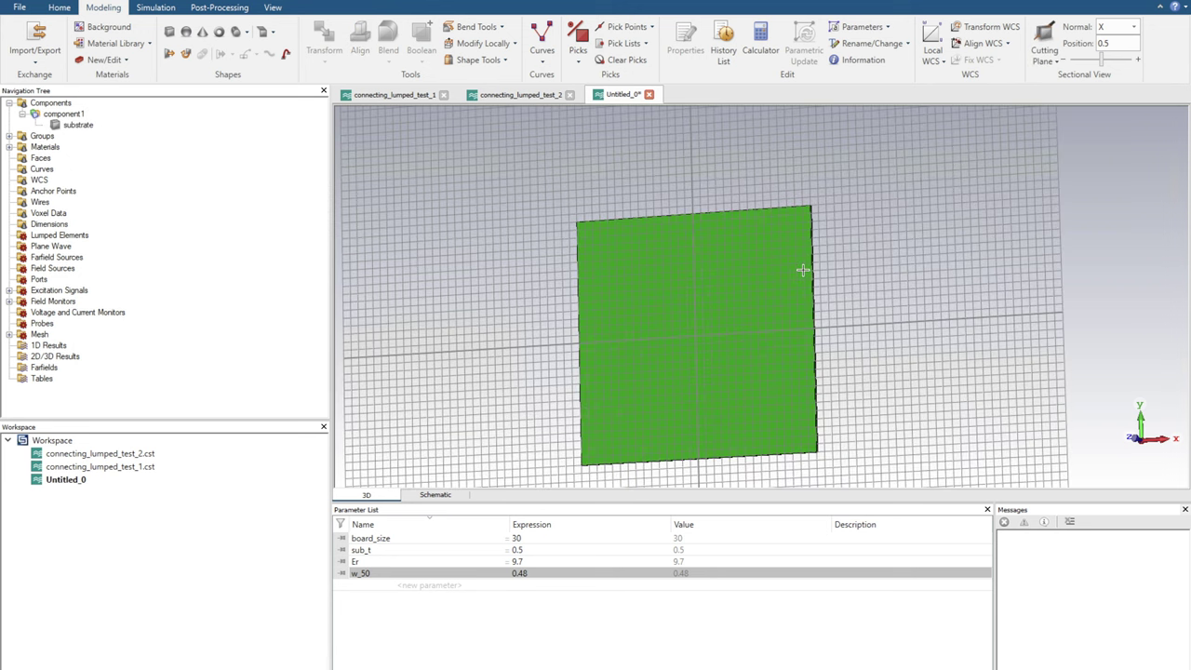
middle_click_drag(780, 300, 793, 277)
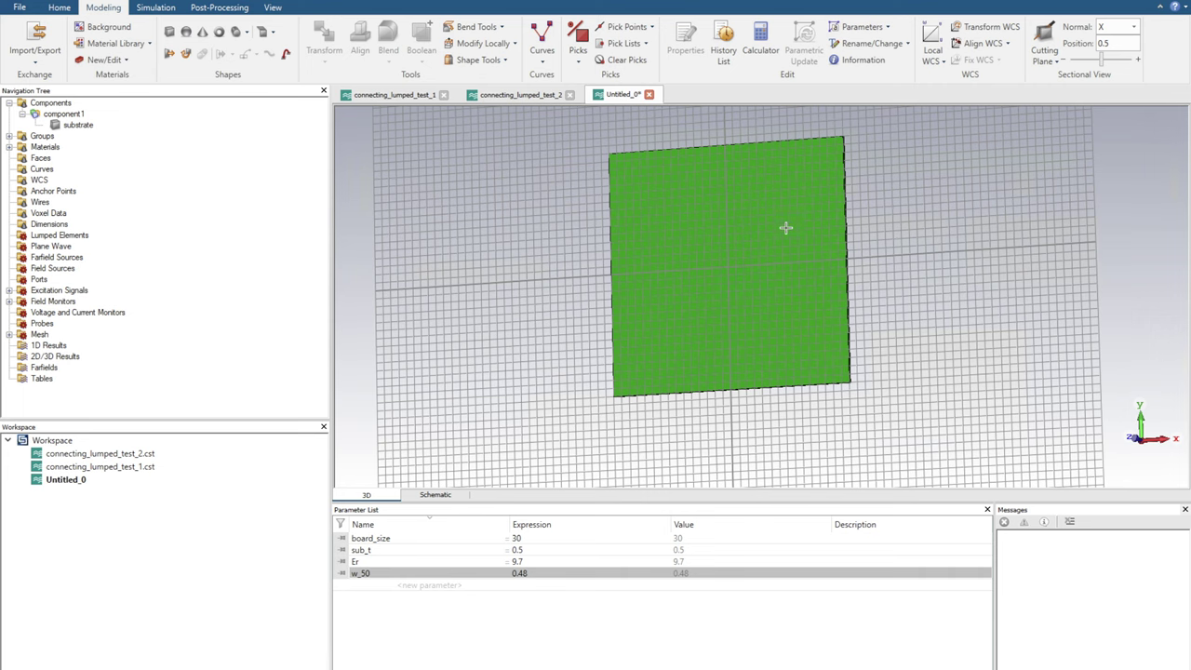
left_click_drag(798, 206, 794, 214)
left_click_drag(708, 267, 434, 381)
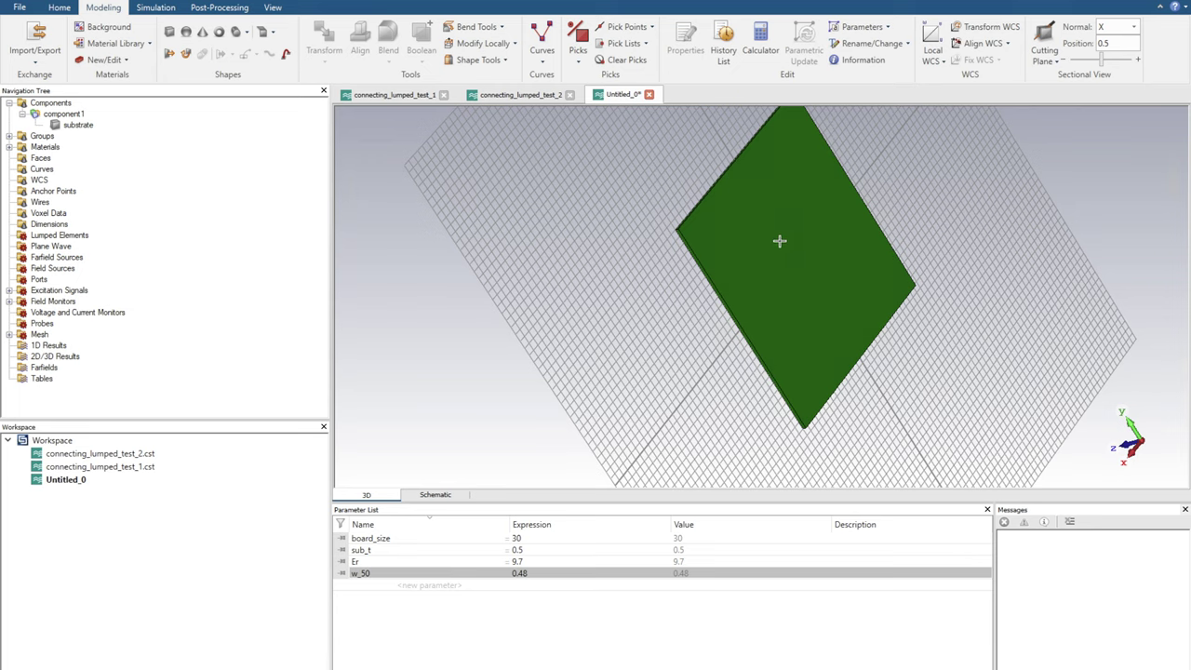
- Pick the substrate's bottom face with the face picking tool
left_click(578, 62)
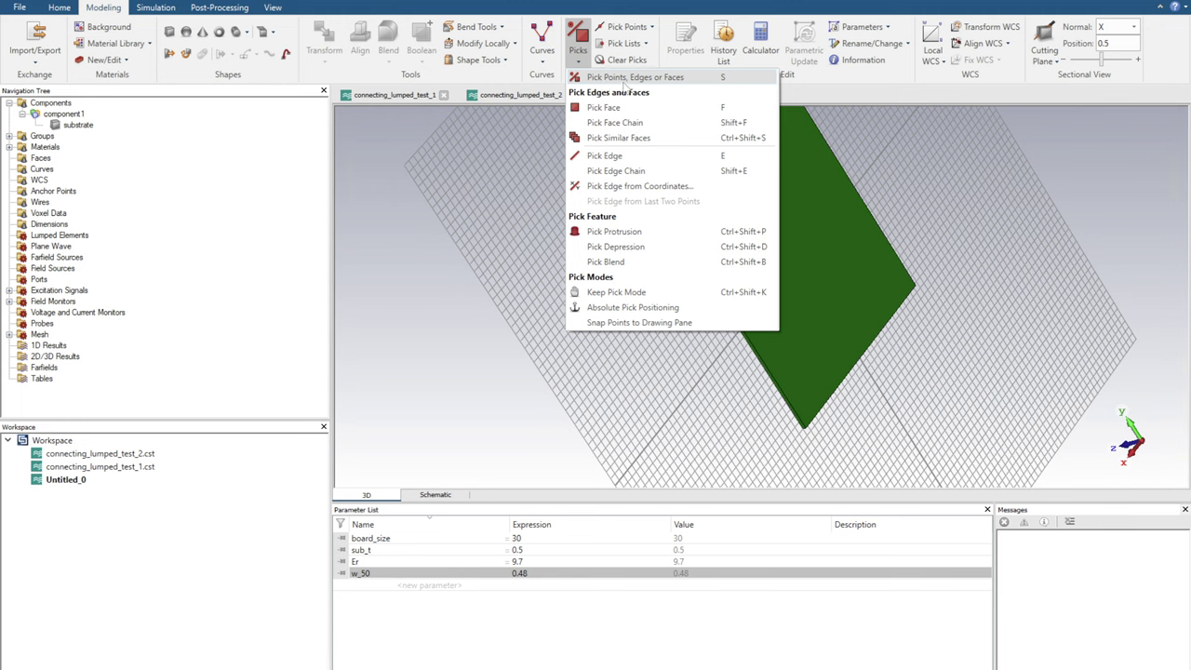
left_click(650, 81)
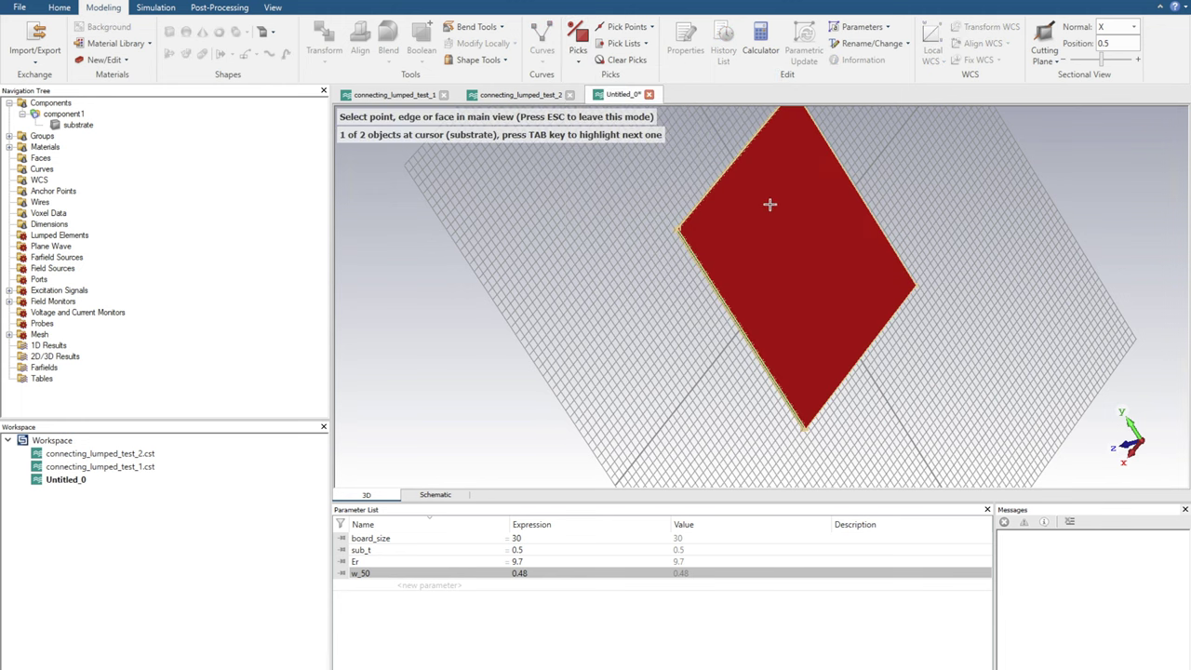
double_click(793, 253)
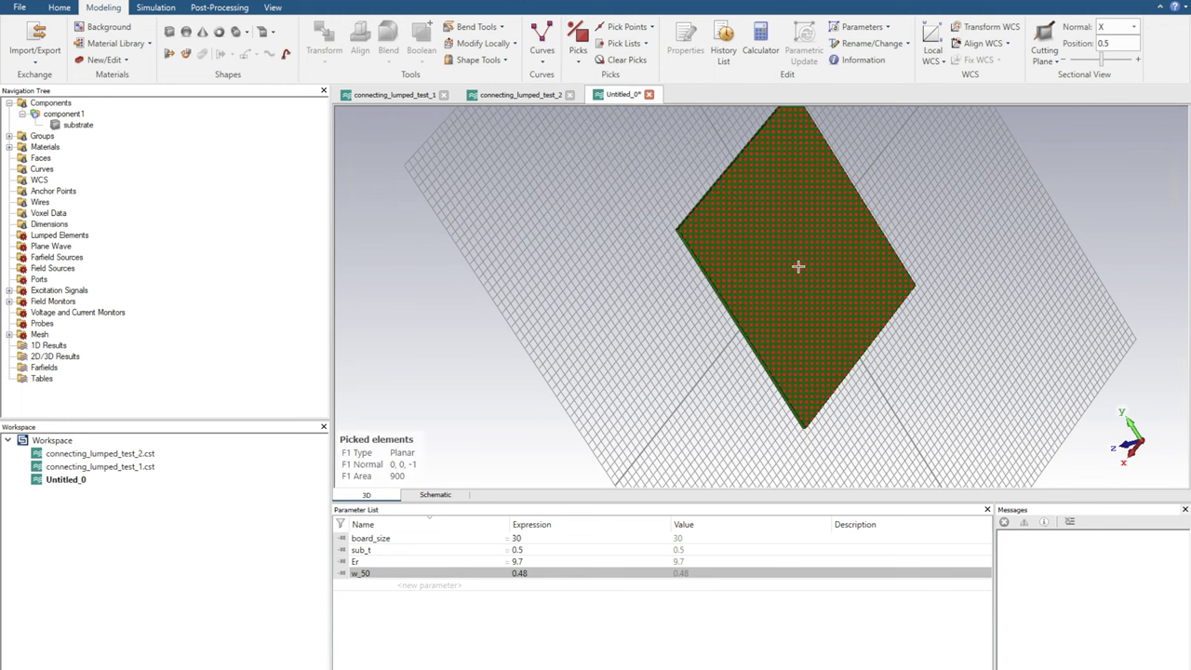
- Add a new parameter PEC_t with value 0.01
left_click(408, 582)
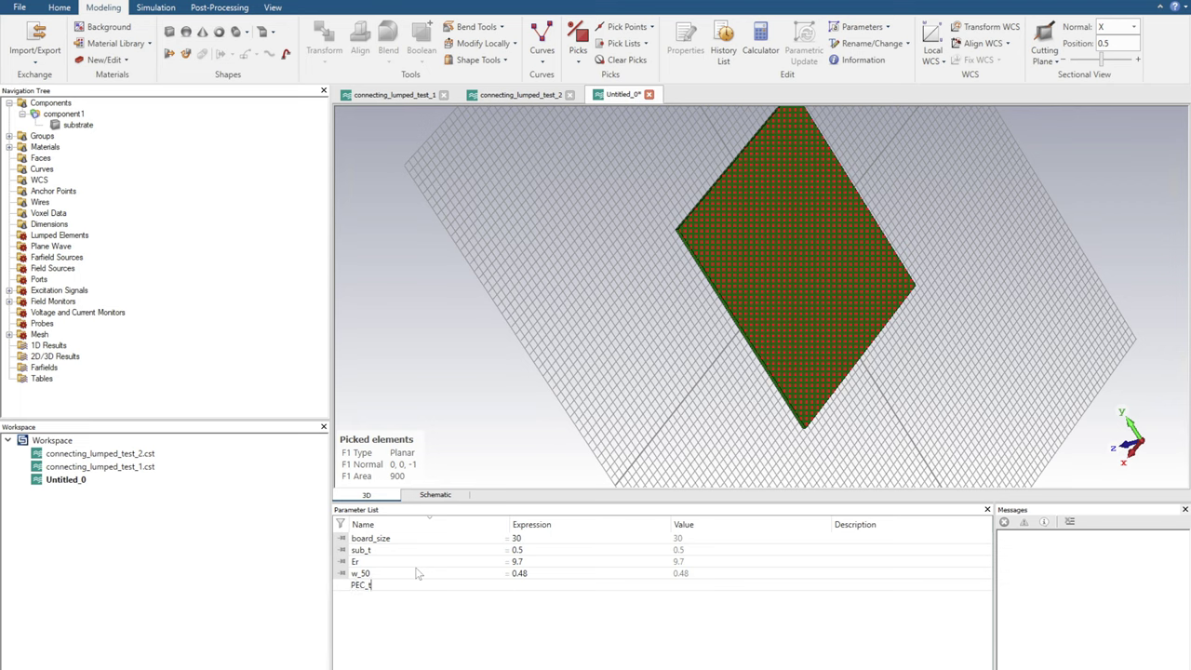
key("Return")
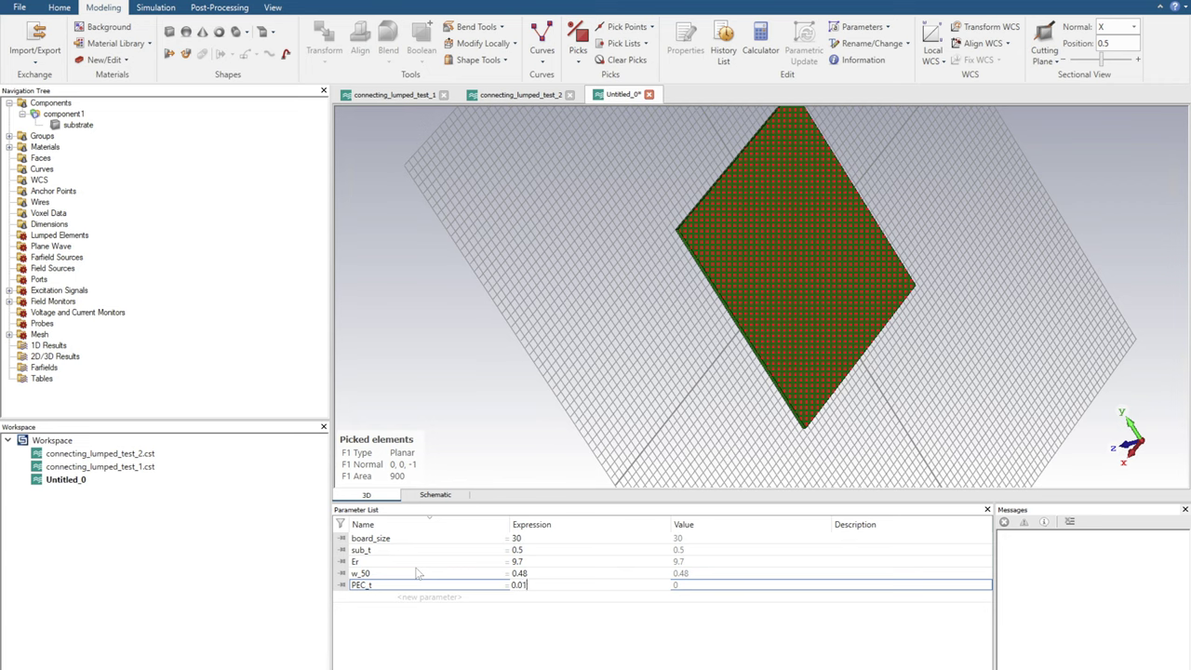
key("Return")
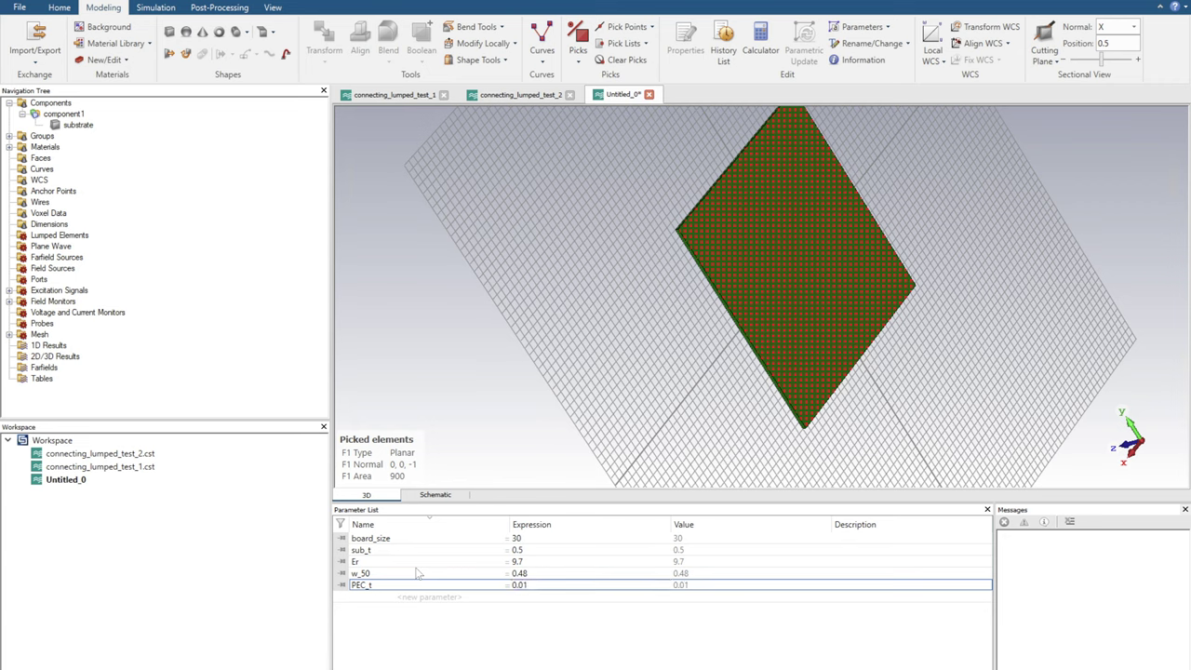
left_click(445, 600)
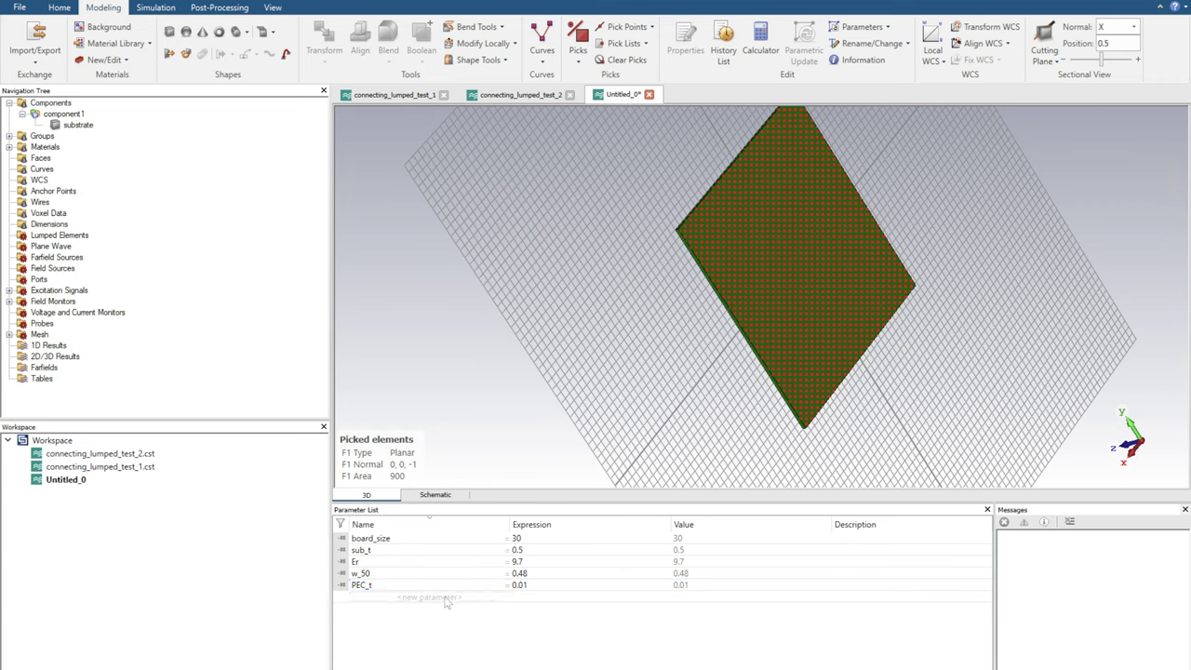
- Extrude the picked face with height PEC_t in PEC material and preview it
left_click(168, 55)
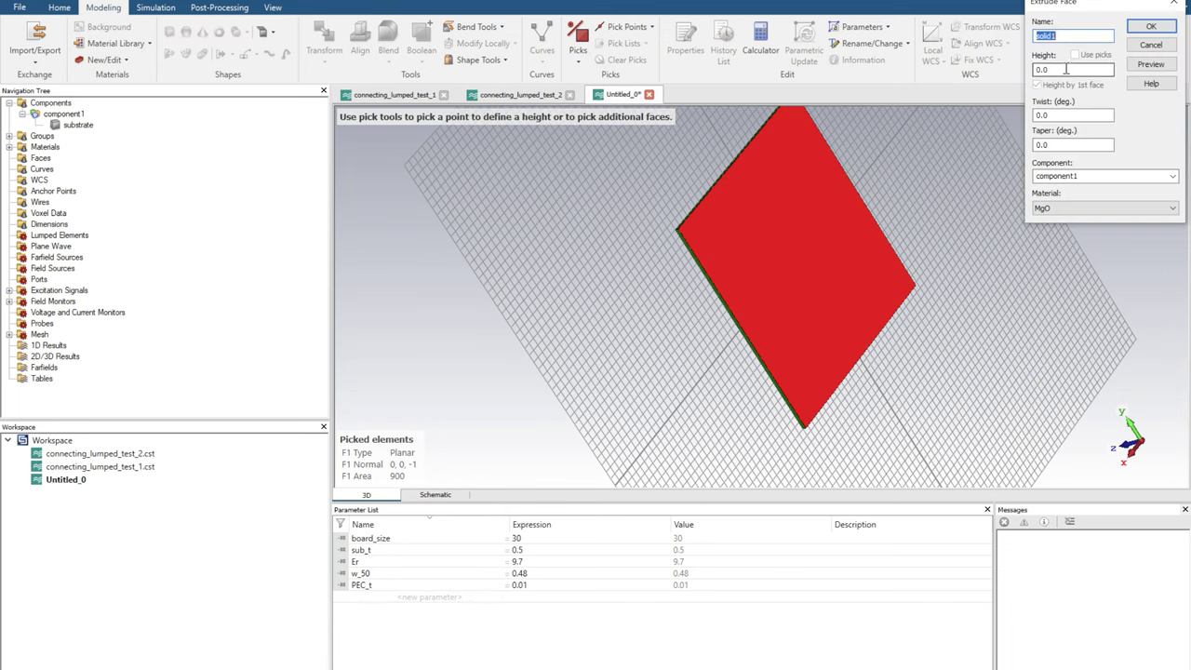
left_click_drag(1066, 70, 1026, 70)
type("PEC_t")
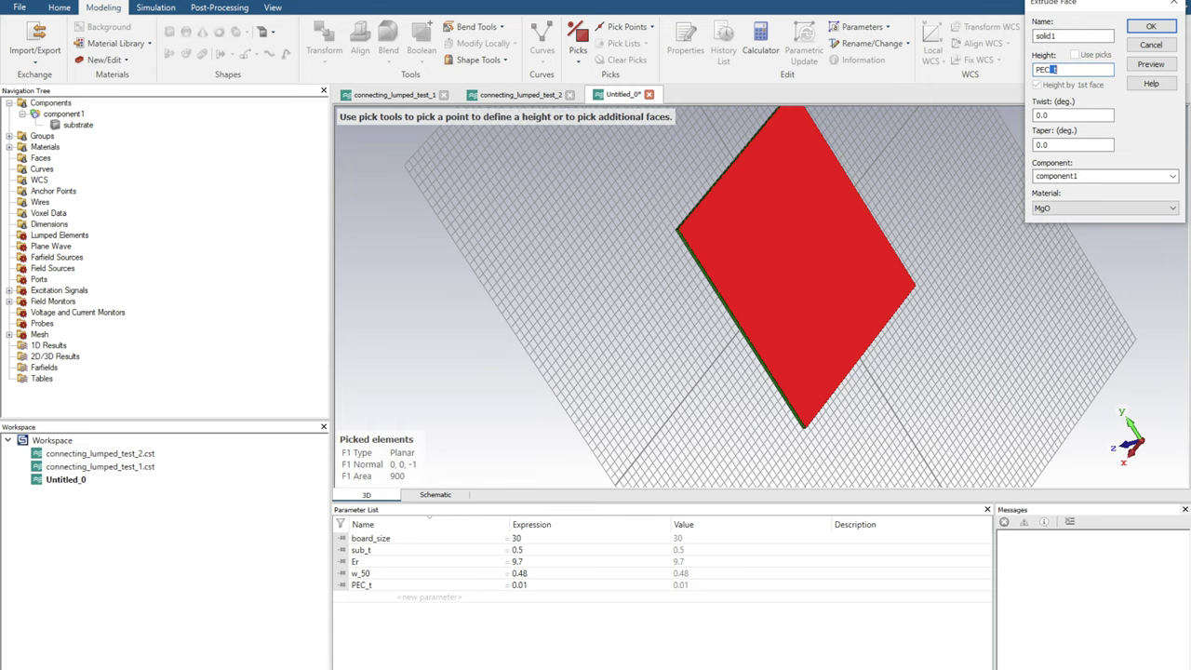
key("Tab")
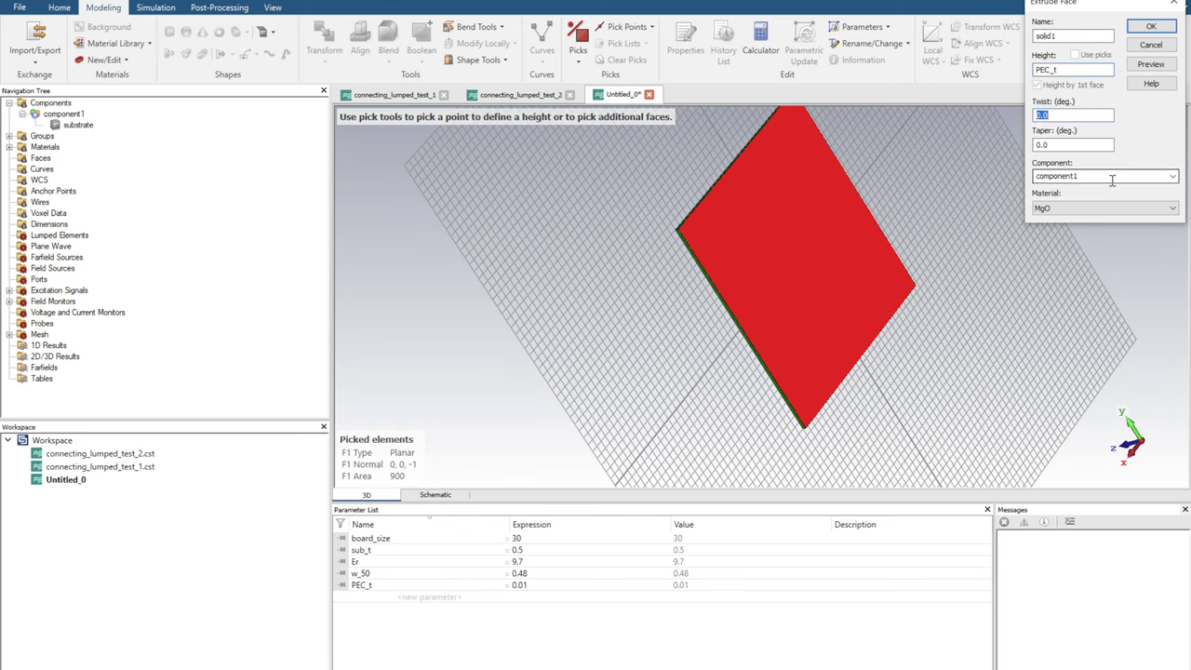
left_click(1096, 209)
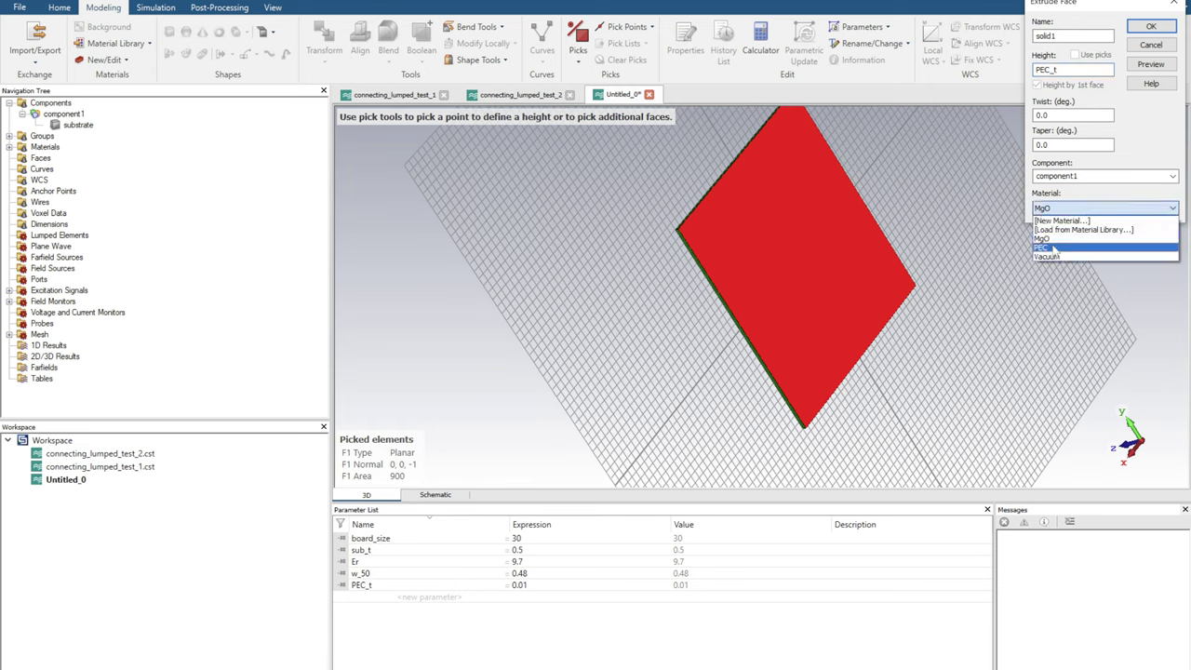
left_click(1044, 248)
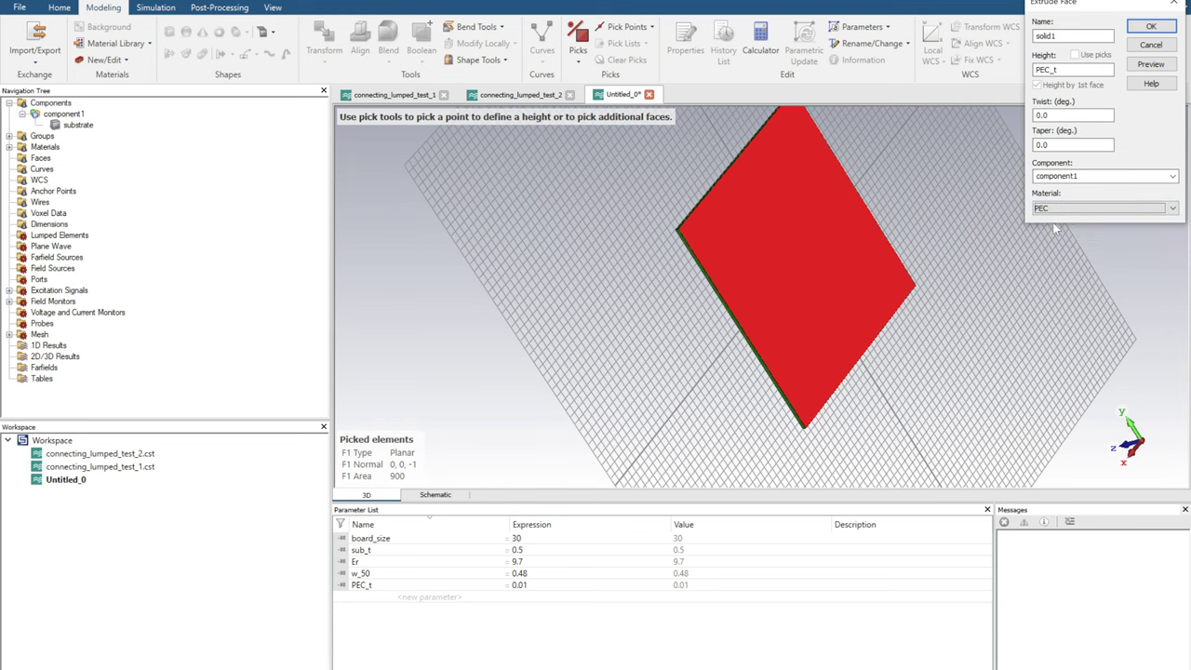
left_click_drag(748, 236, 803, 250)
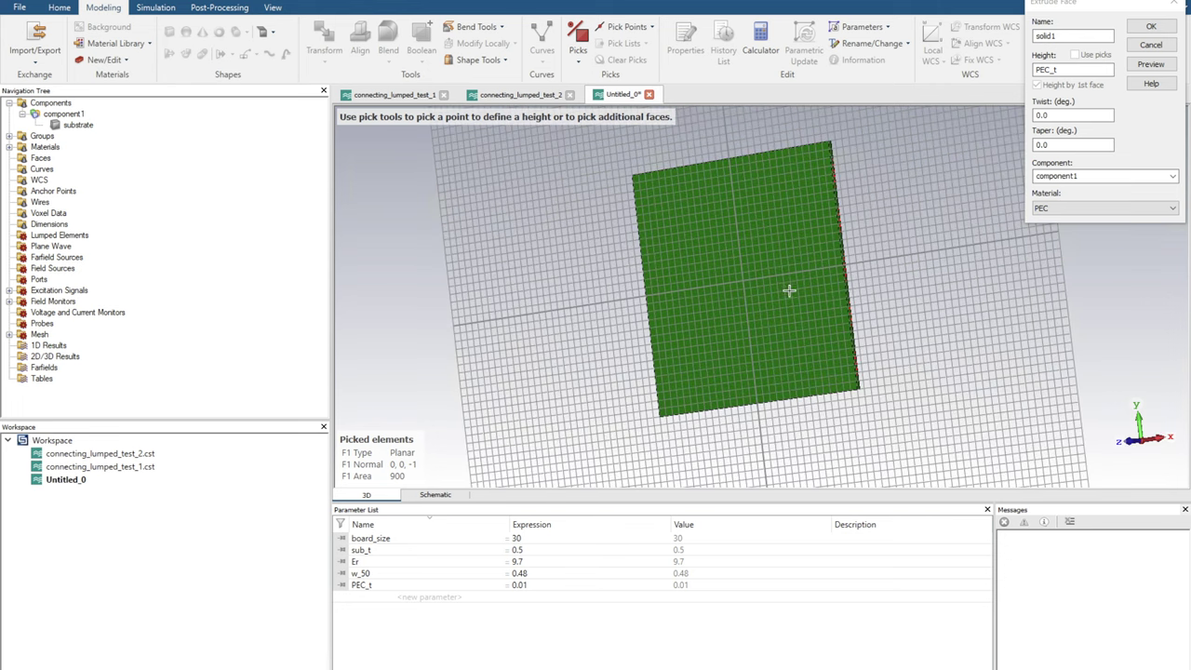
left_click_drag(793, 293, 791, 292)
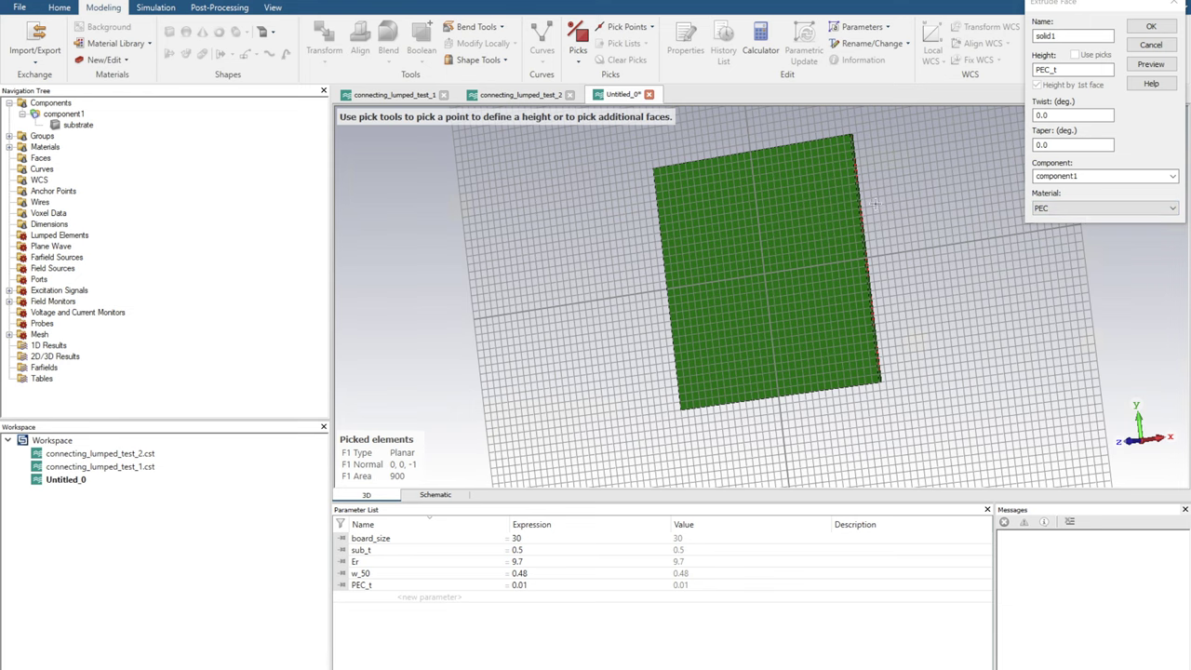
mouse_move(803, 215)
left_mouse_down()
mouse_move(817, 216)
mouse_move(805, 197)
left_mouse_up()
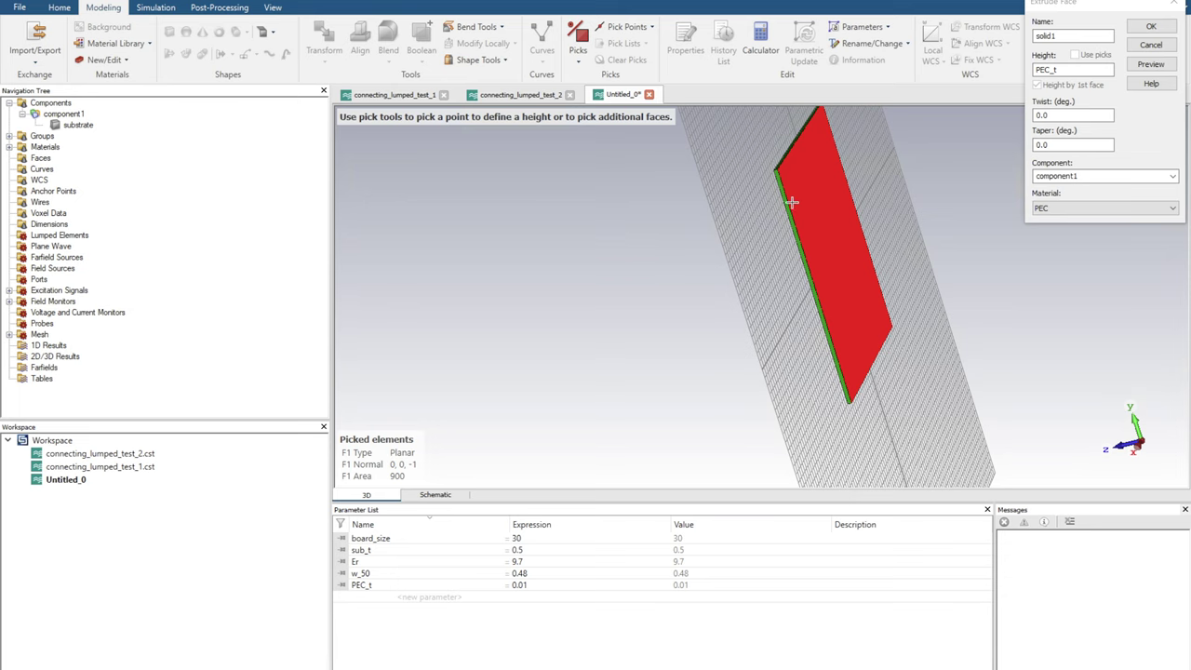
left_click(1151, 64)
scroll(796, 233, "up", 5)
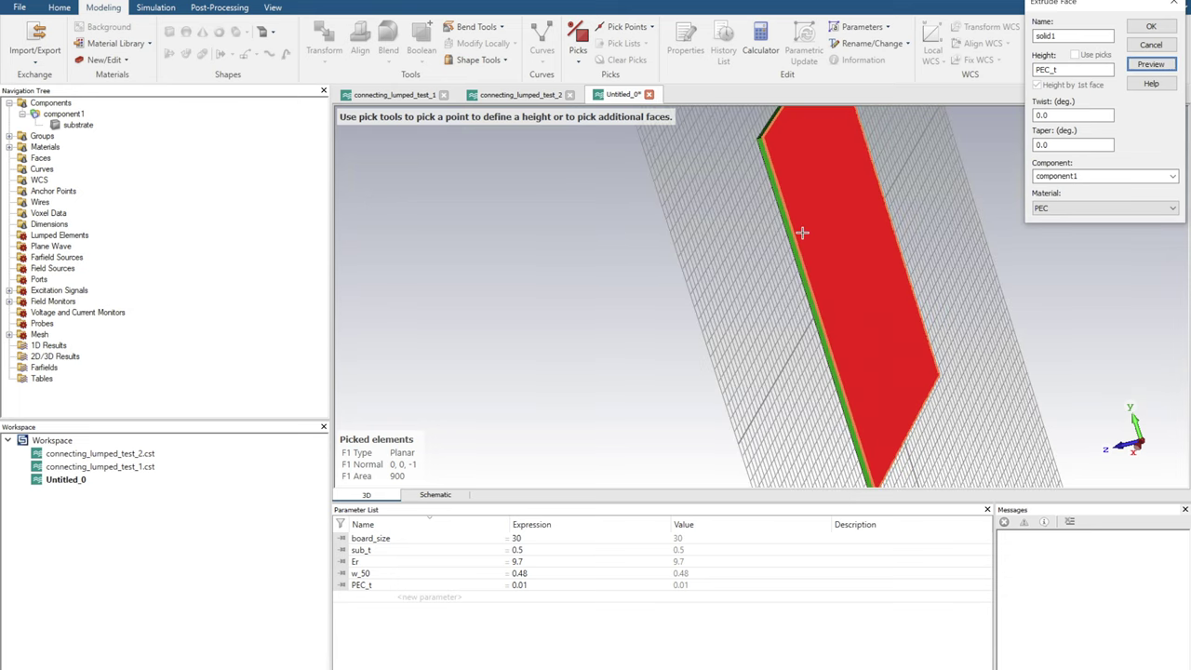
scroll(786, 233, "up", 6)
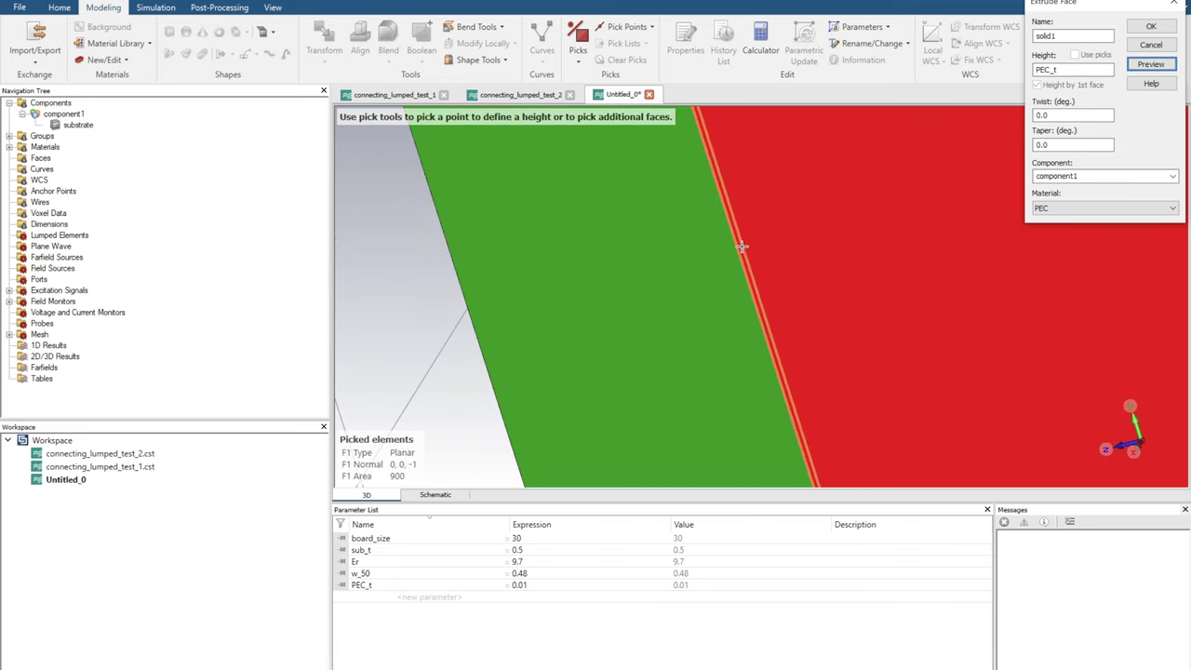
scroll(735, 252, "up", 4)
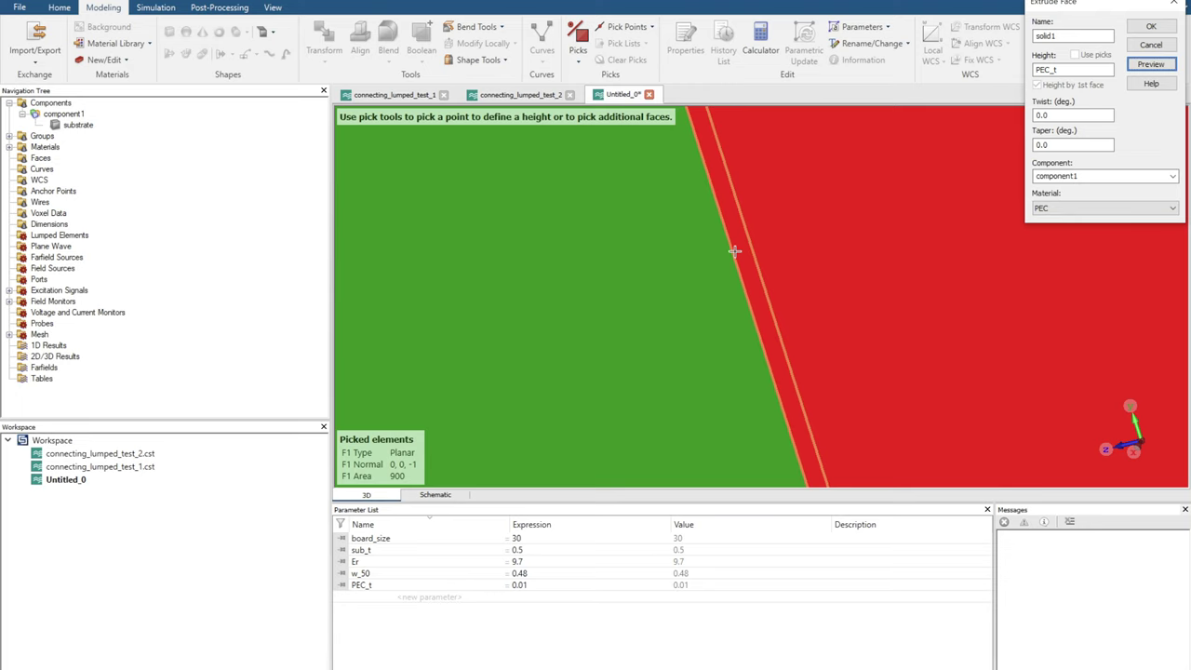
scroll(757, 262, "down", 3)
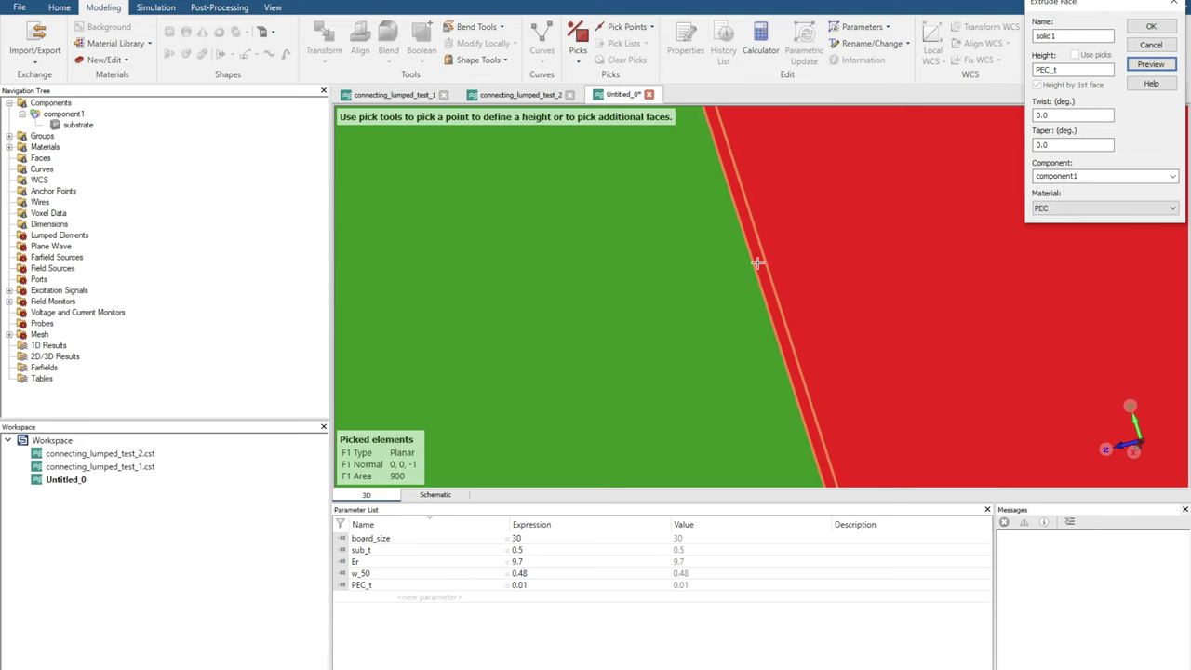
scroll(758, 259, "down", 5)
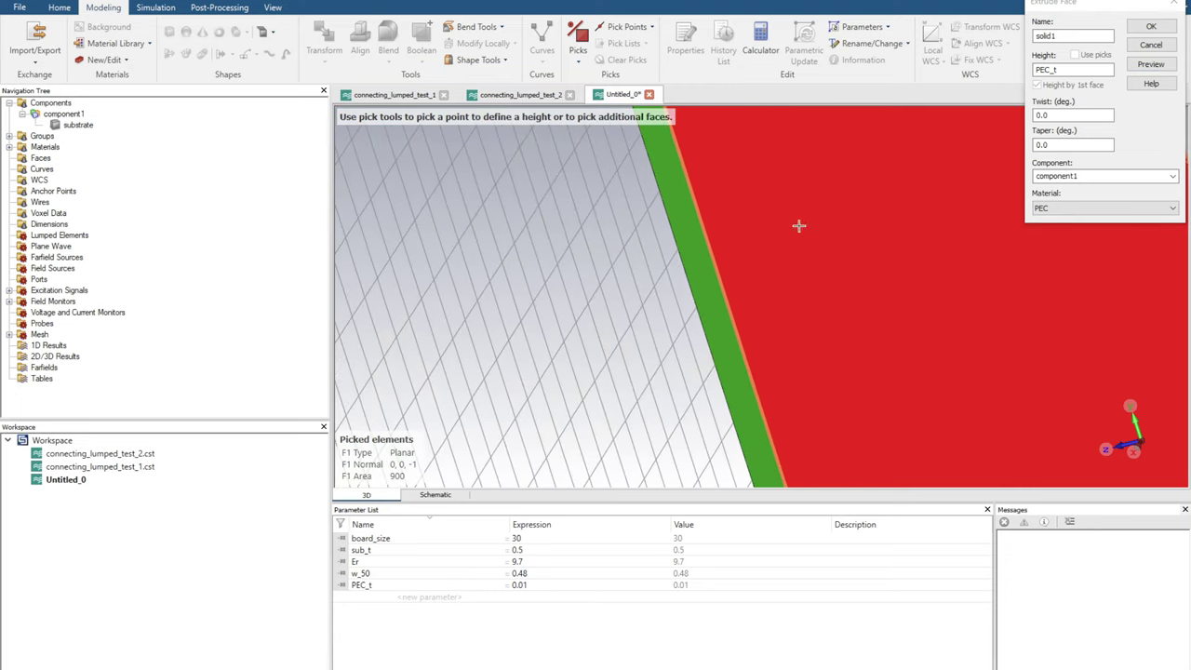
- Name the extrusion GP and create the ground plane, then fit the plate in view
double_click(1070, 34)
type("GP")
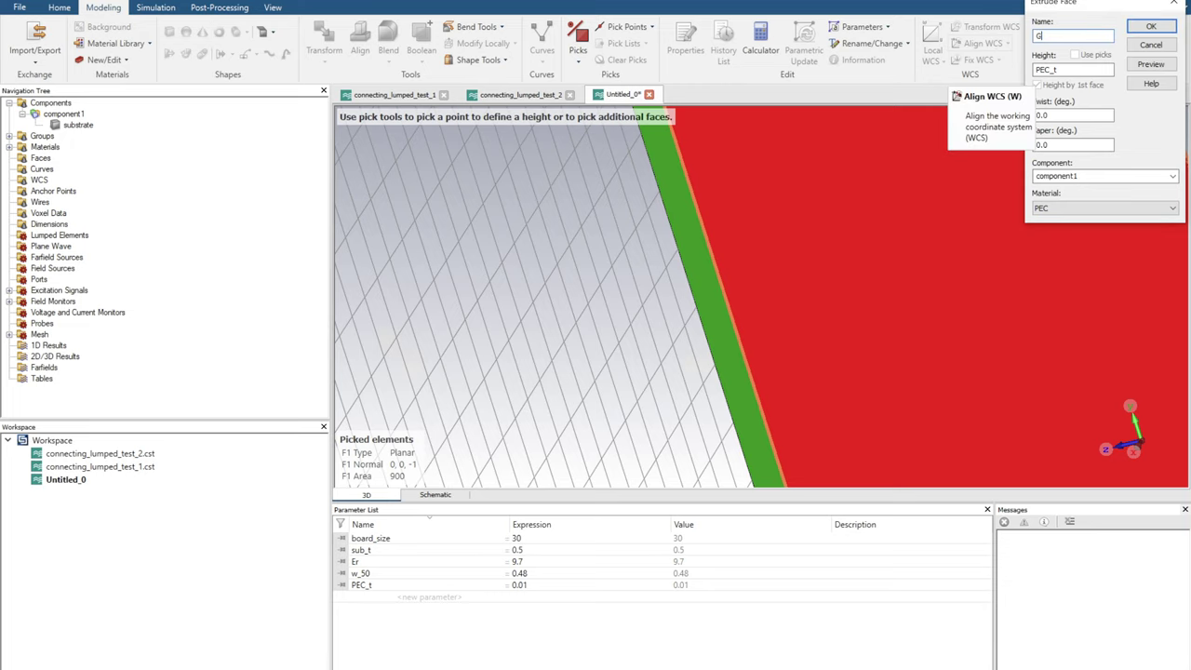
left_click(1152, 28)
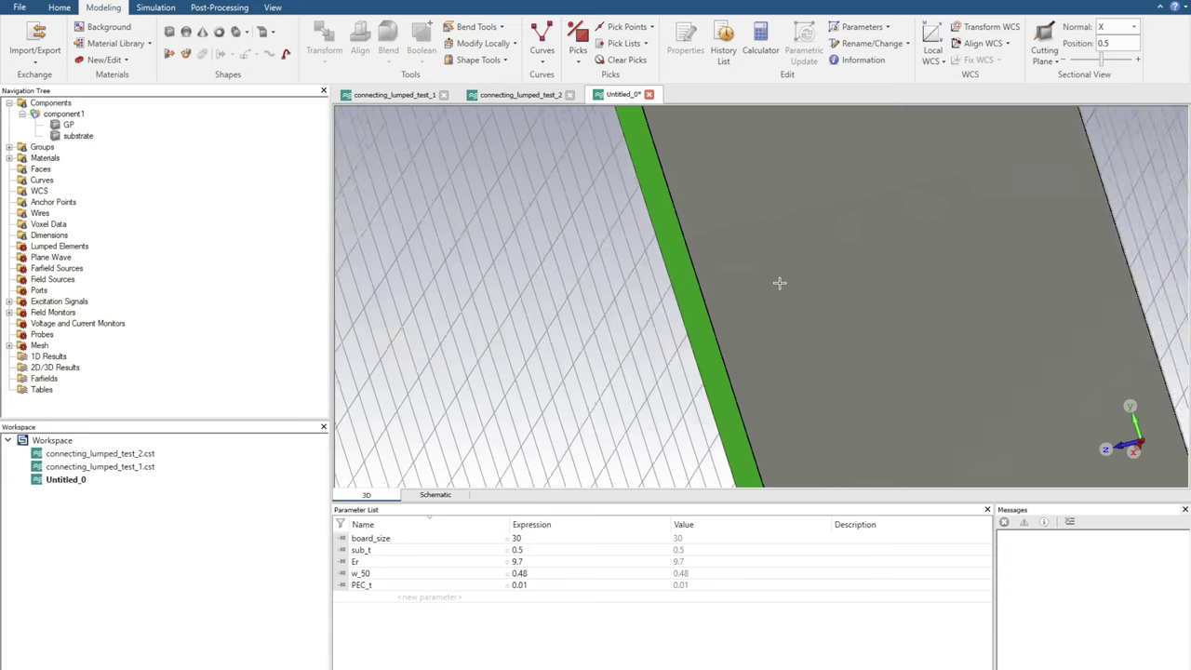
key("space")
mouse_move(754, 288)
left_mouse_down()
mouse_move(1012, 156)
mouse_move(896, 239)
mouse_move(918, 278)
mouse_move(906, 306)
mouse_move(853, 311)
mouse_move(874, 305)
left_mouse_up()
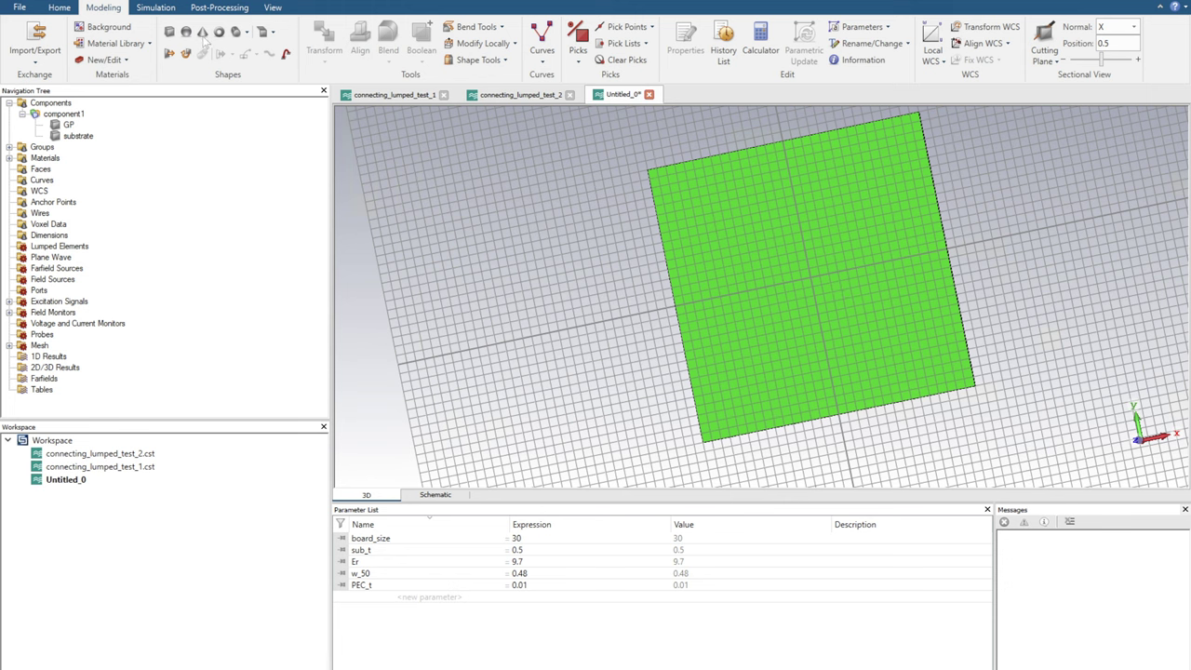
left_click(170, 33)
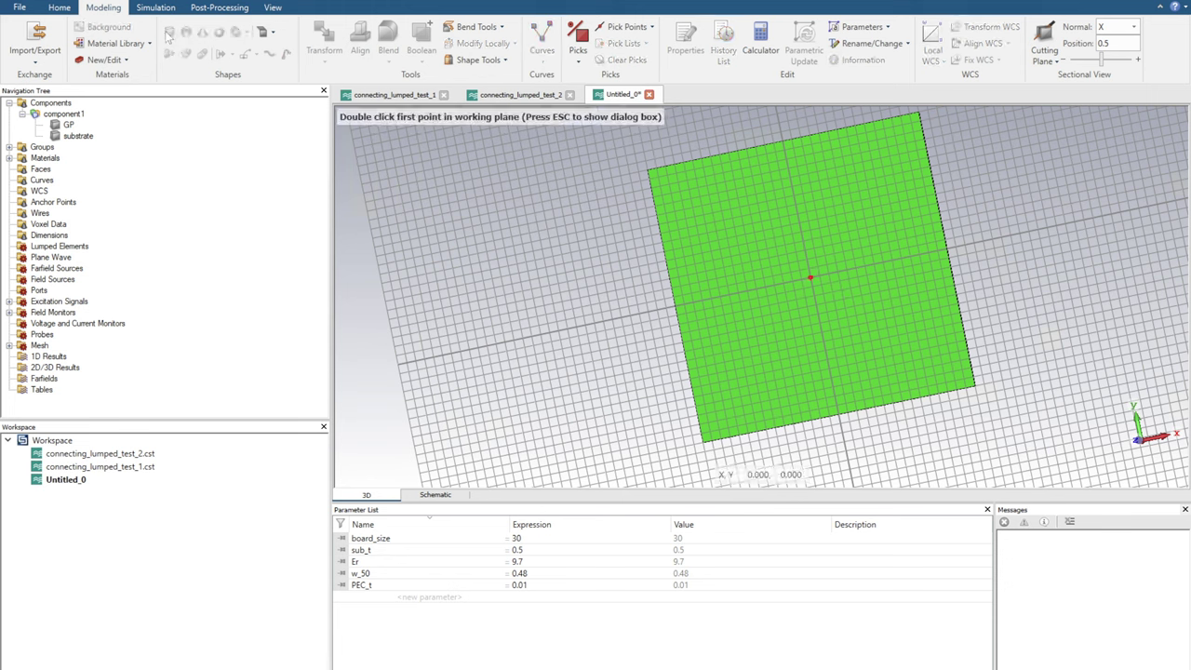
double_click(766, 144)
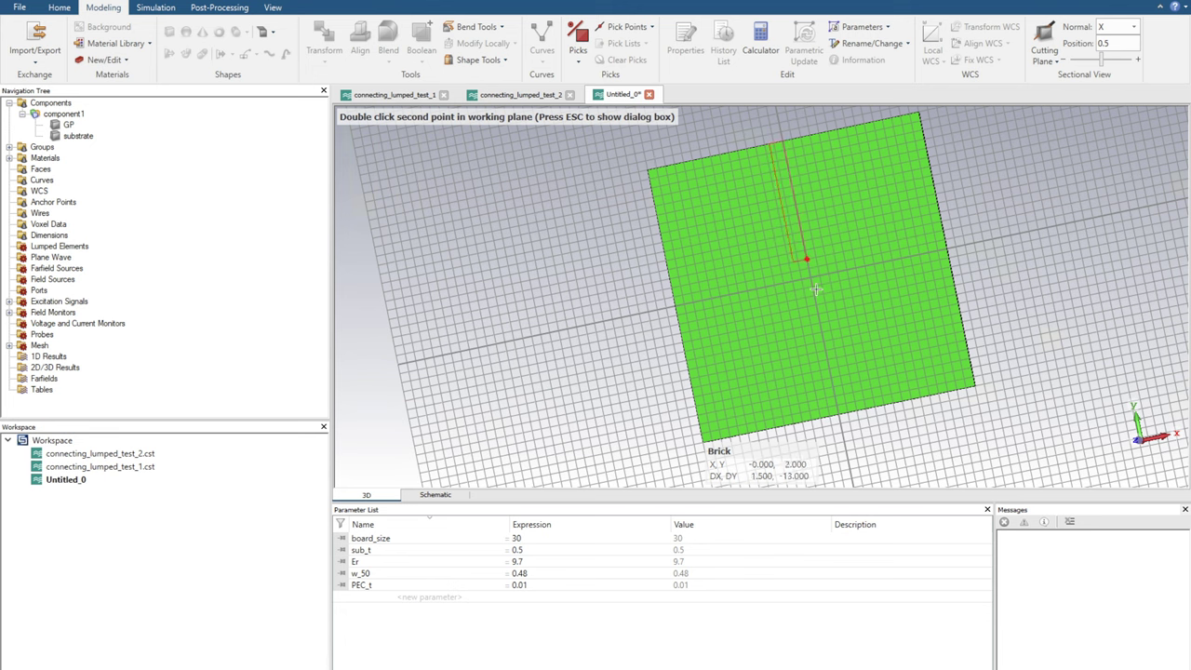
double_click(842, 407)
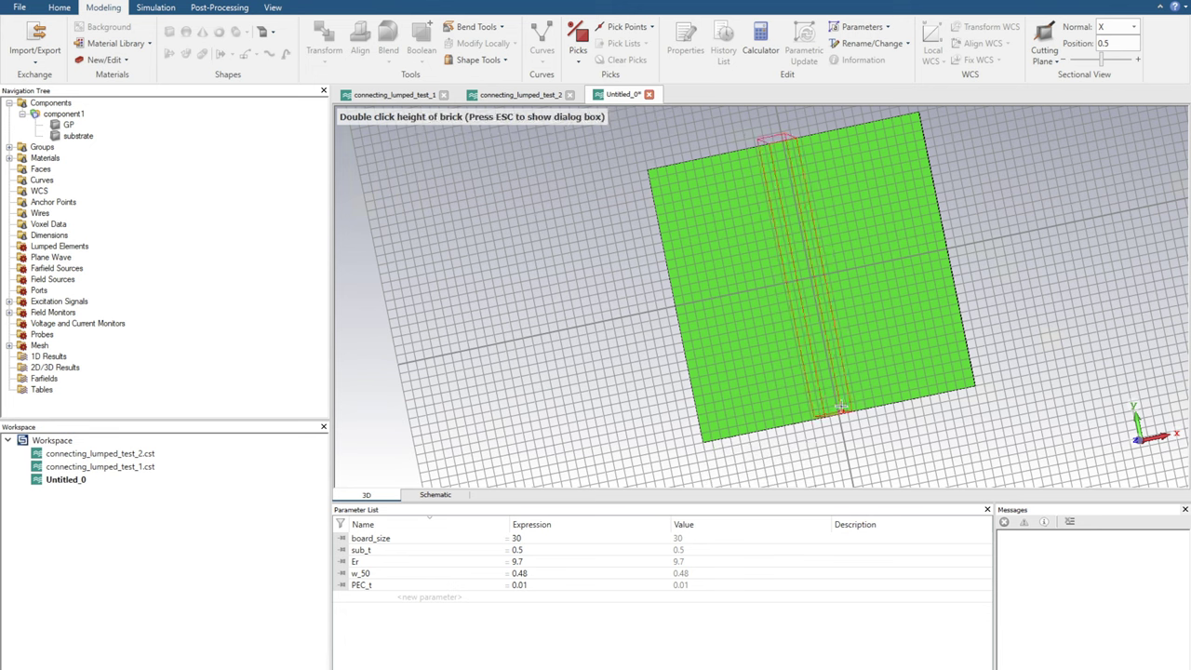
double_click(843, 406)
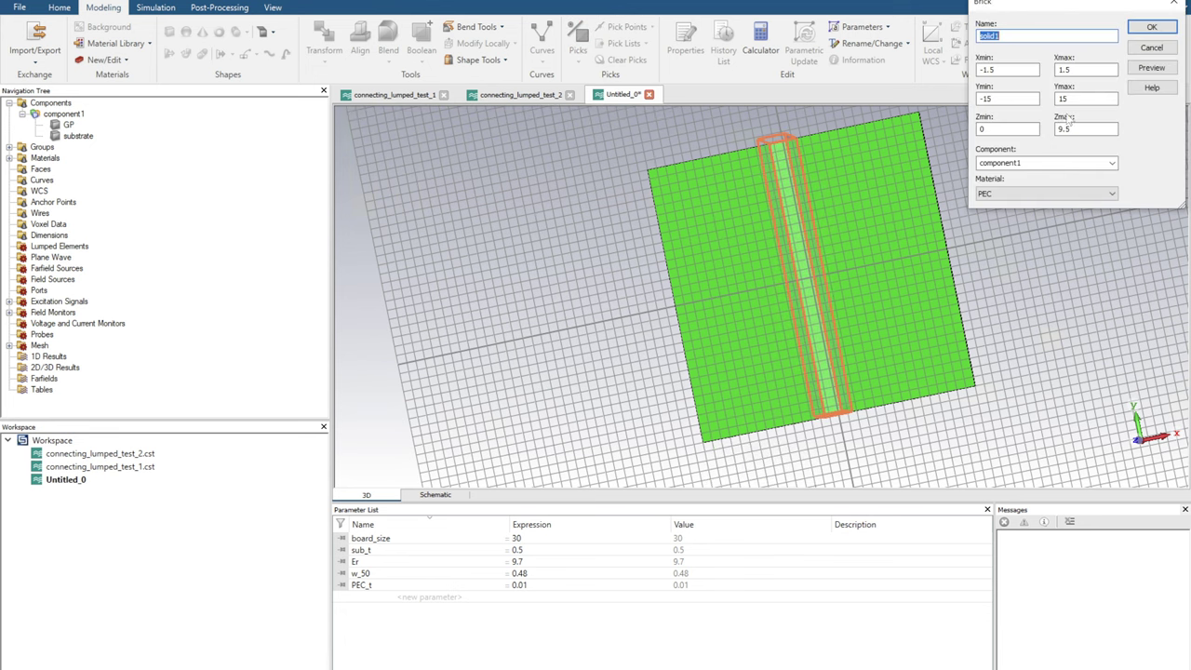
left_click(1152, 48)
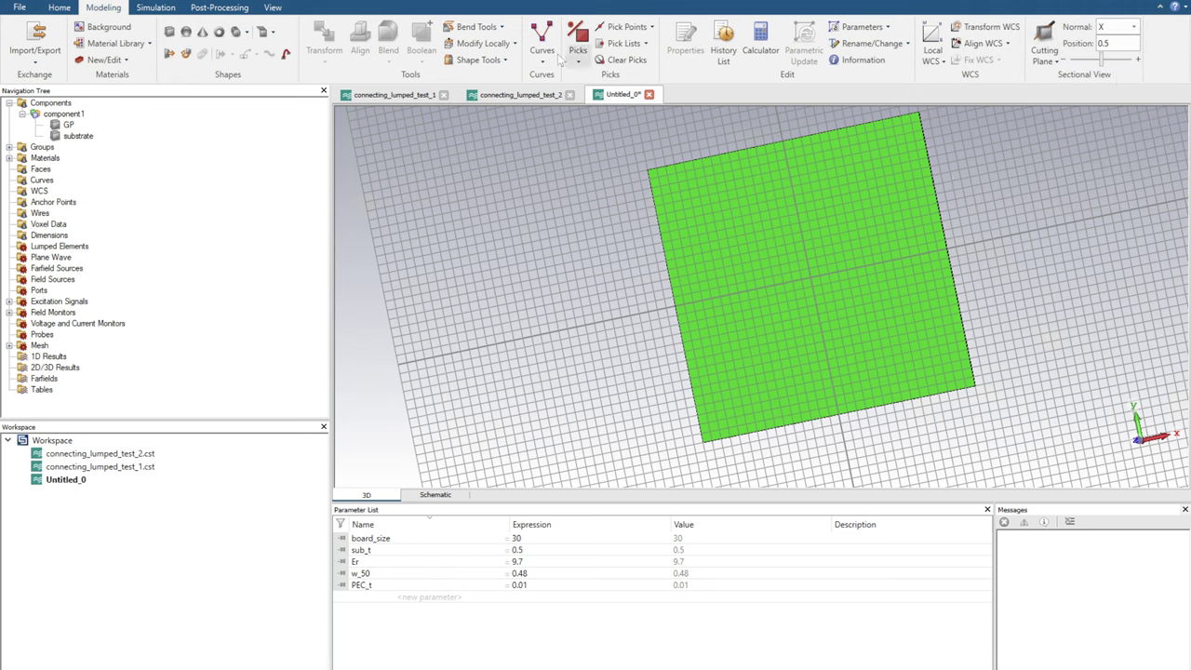
- Draw a straight line curve between rough points at the board's bottom and top edges
left_click(555, 61)
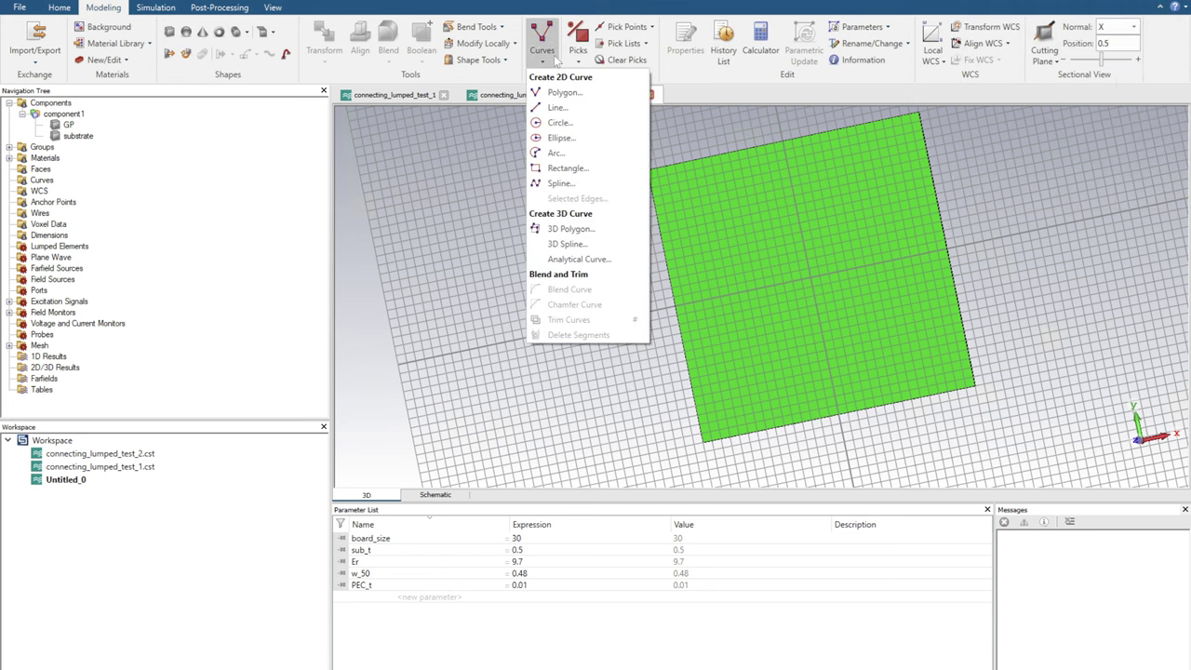
left_click(556, 109)
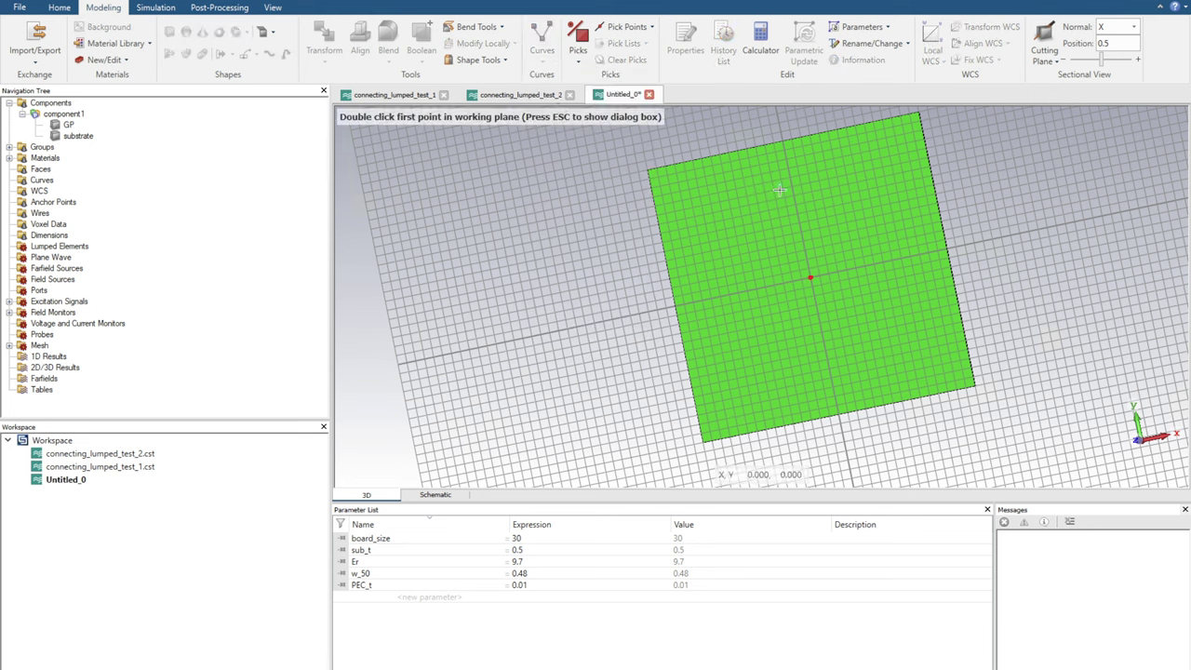
double_click(838, 413)
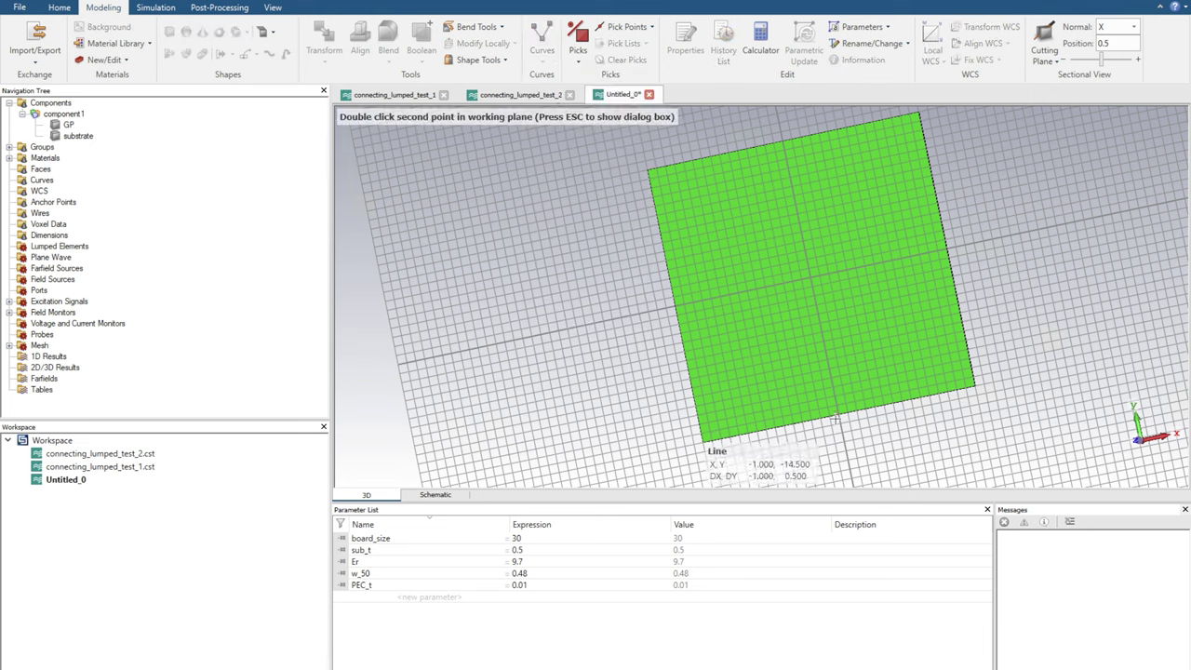
double_click(782, 140)
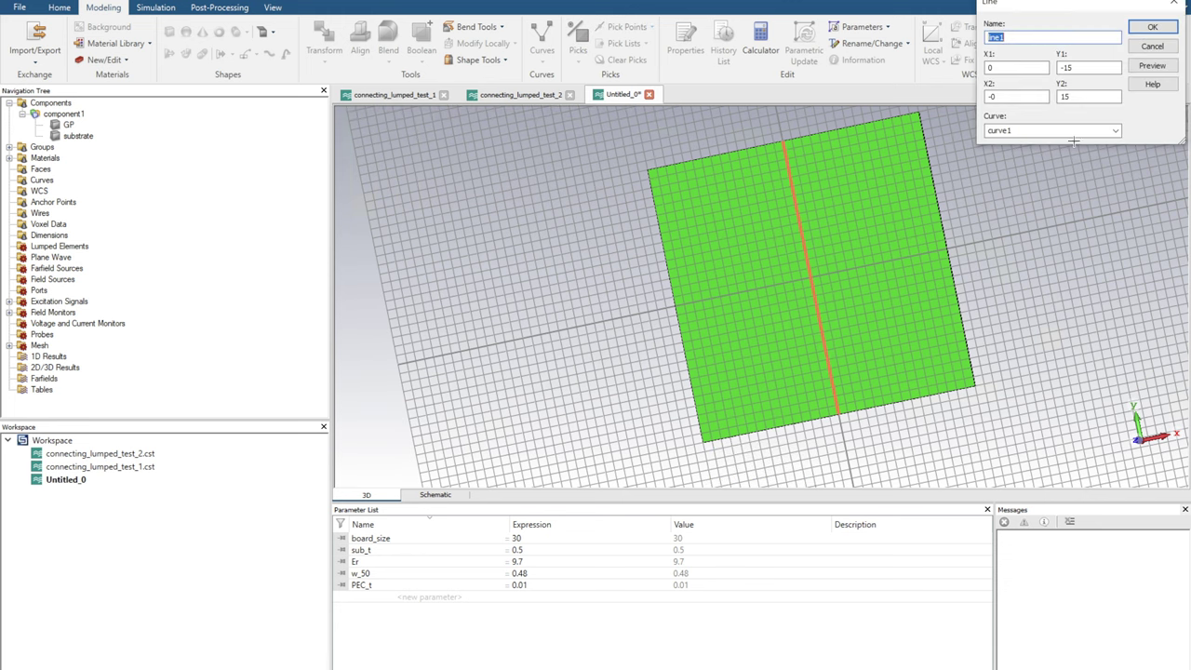
- Set the line's start Y to -board_size/2 and end Y to board_size/2, then preview it
left_click(1074, 69)
type("board_size")
key("Tab")
left_click(1109, 66)
type("/2")
left_click_drag(1107, 68, 1064, 72)
key("ctrl+c")
double_click(1072, 96)
key("ctrl+v")
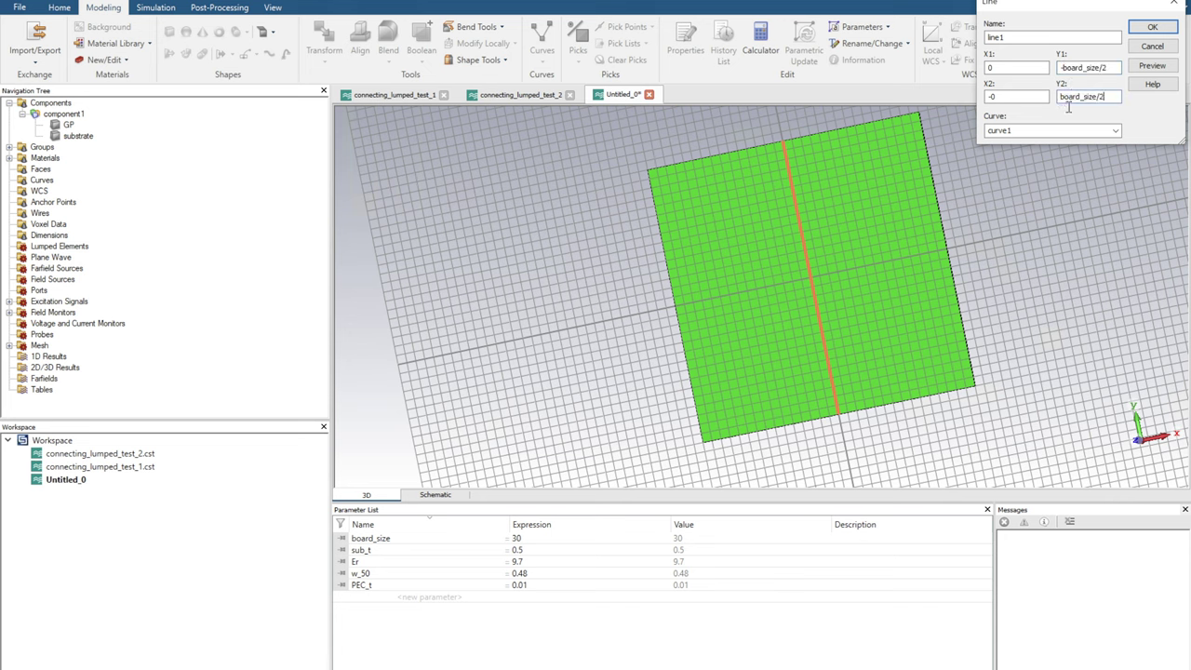
left_click(1152, 65)
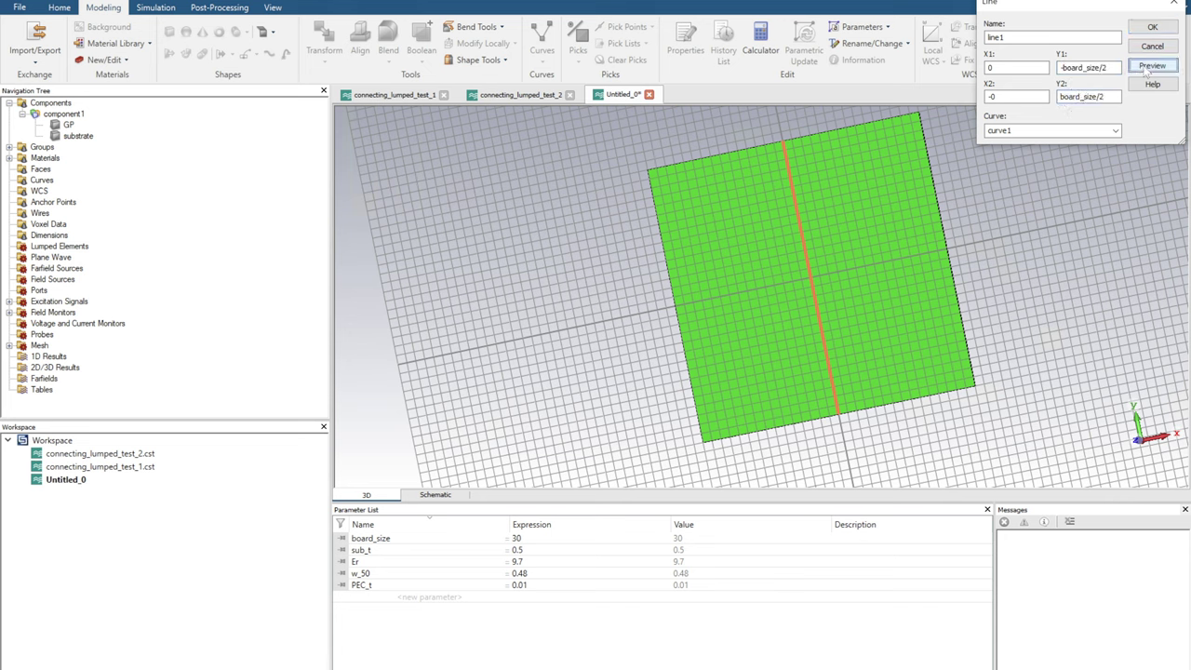
left_click(1002, 37)
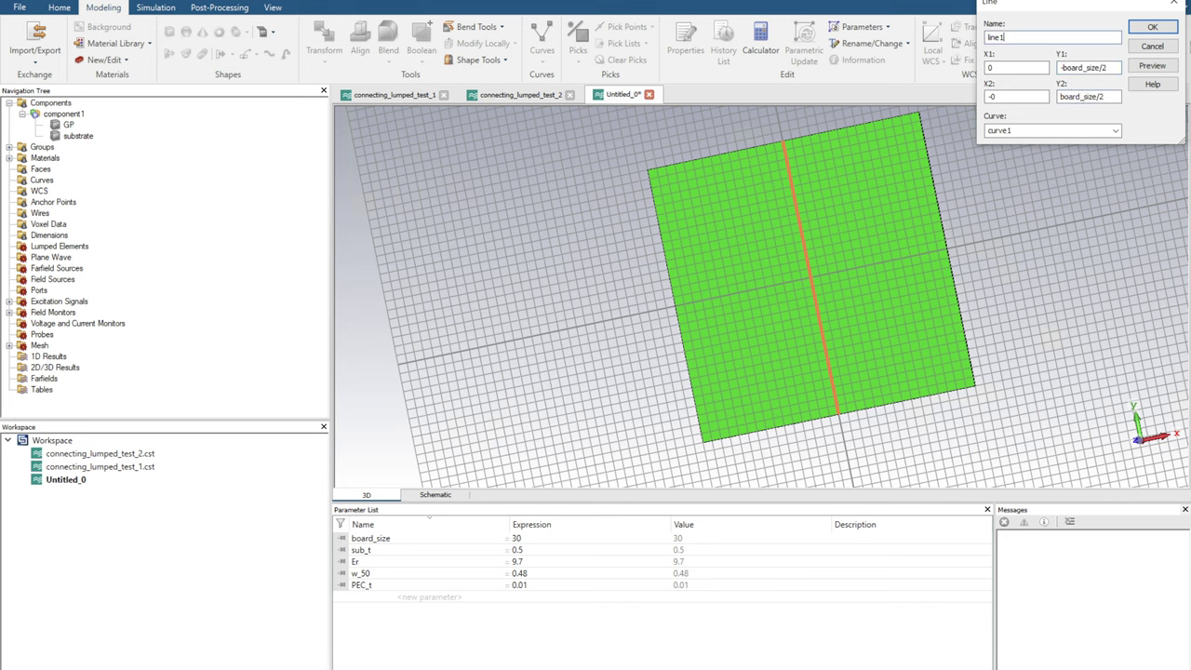
- Create line1 and pick it as the curve for a new trace
left_click(1152, 27)
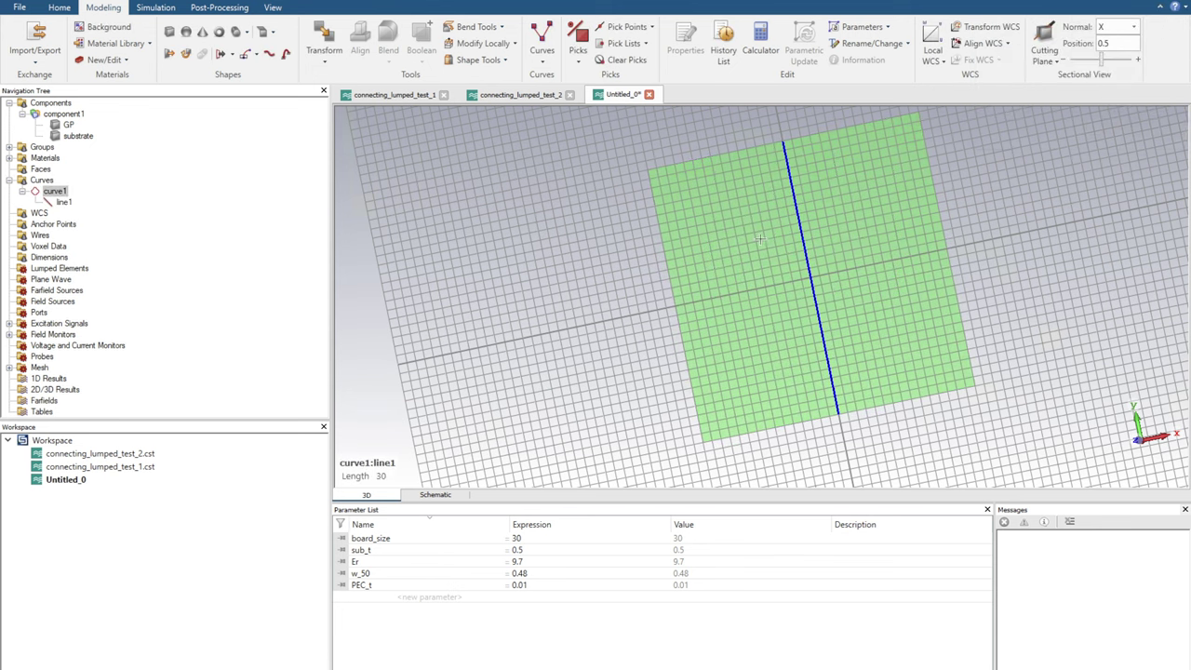
middle_click_drag(813, 294, 771, 287)
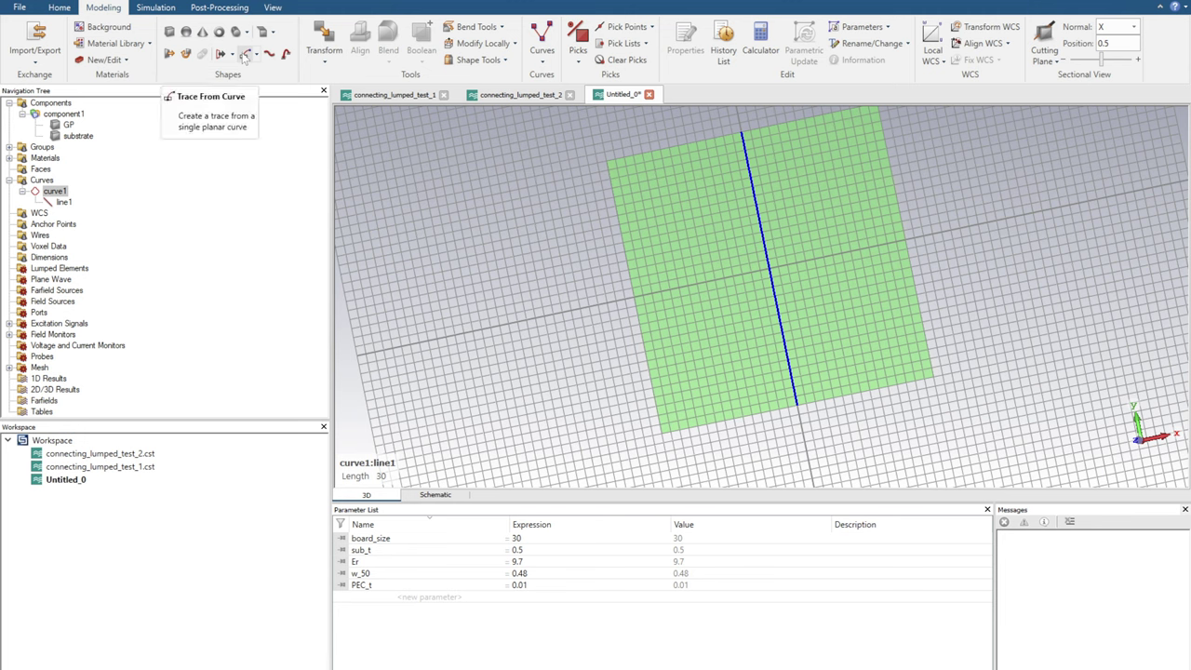
left_click(245, 56)
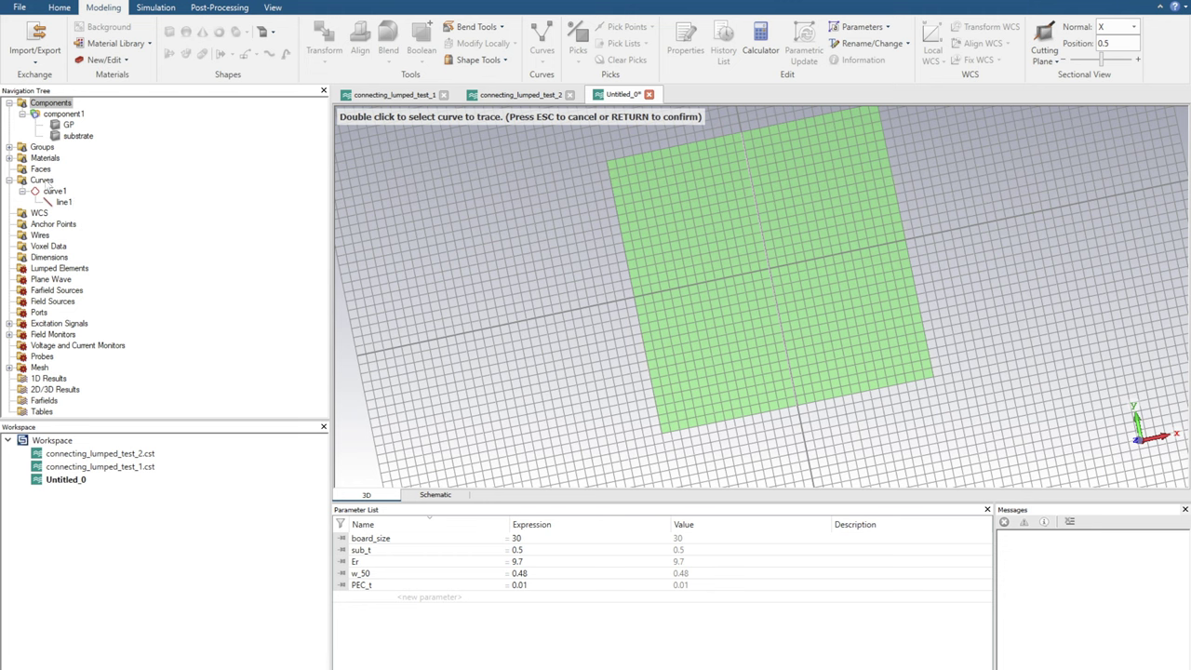
left_click(63, 203)
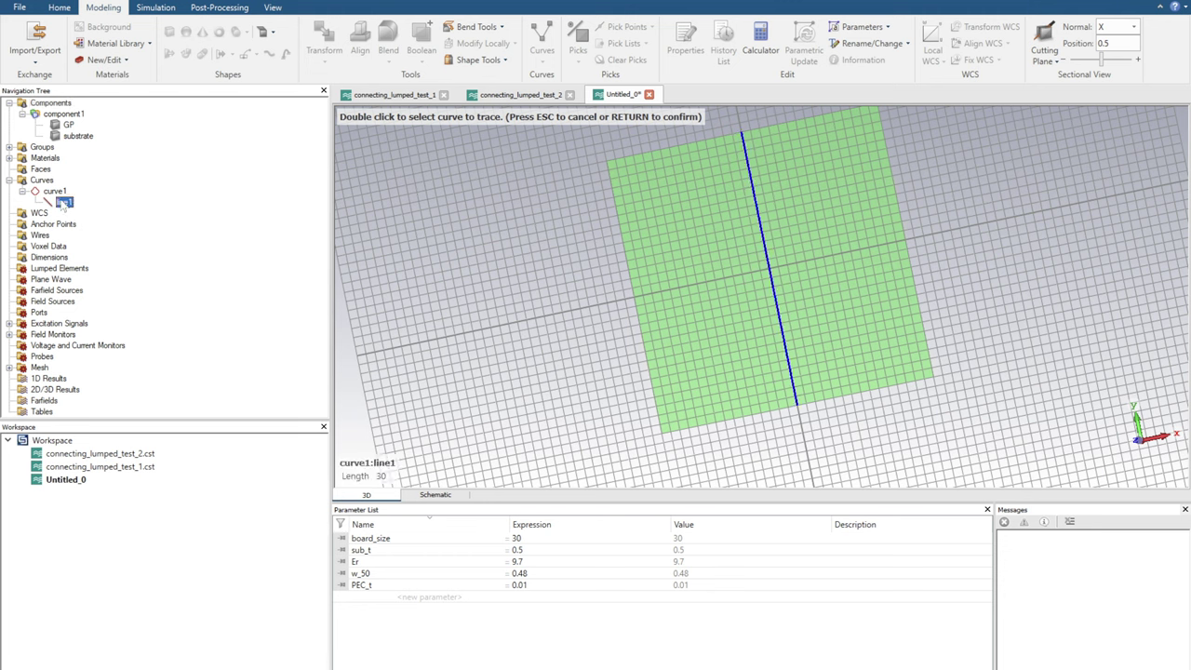
key("Return")
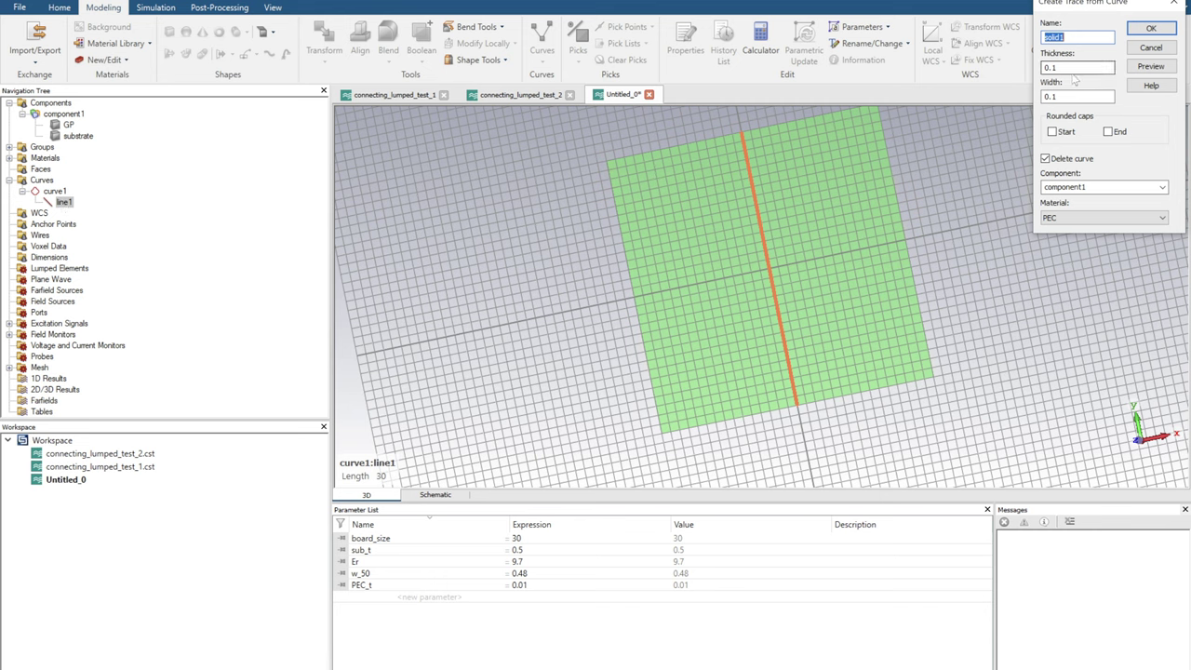
- Give the trace thickness PEC_t and width w_50, preview it, and create solid1
left_click_drag(1066, 67, 1031, 72)
type("PEC_t")
key("Tab")
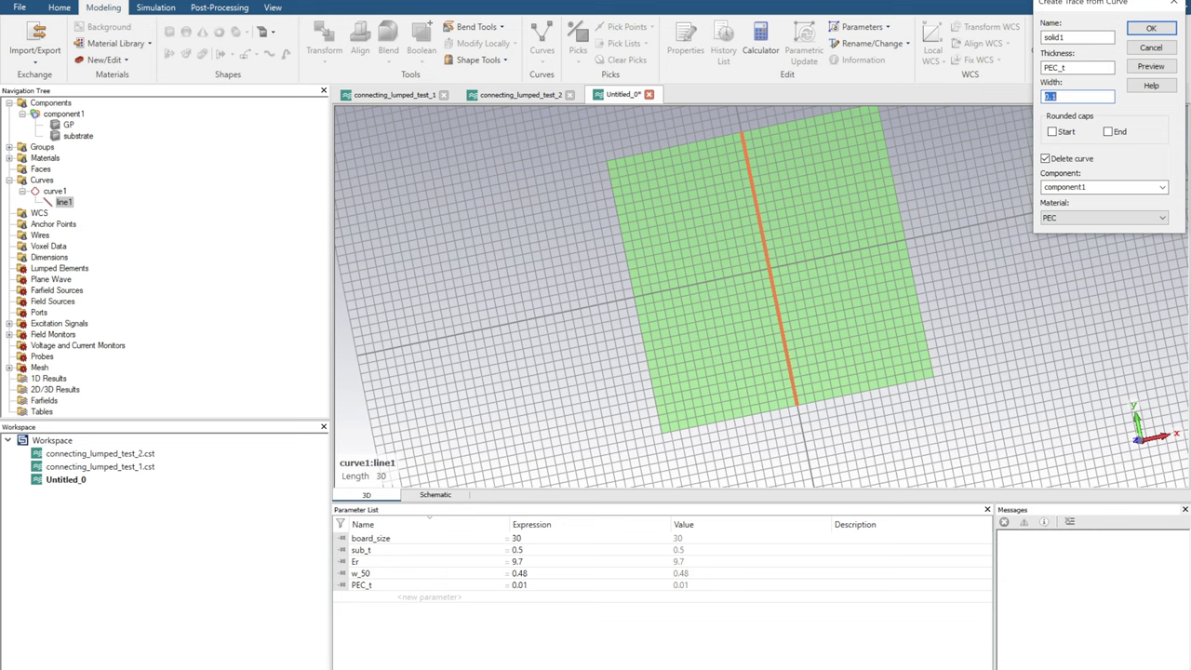
type("w_50")
left_click(1151, 66)
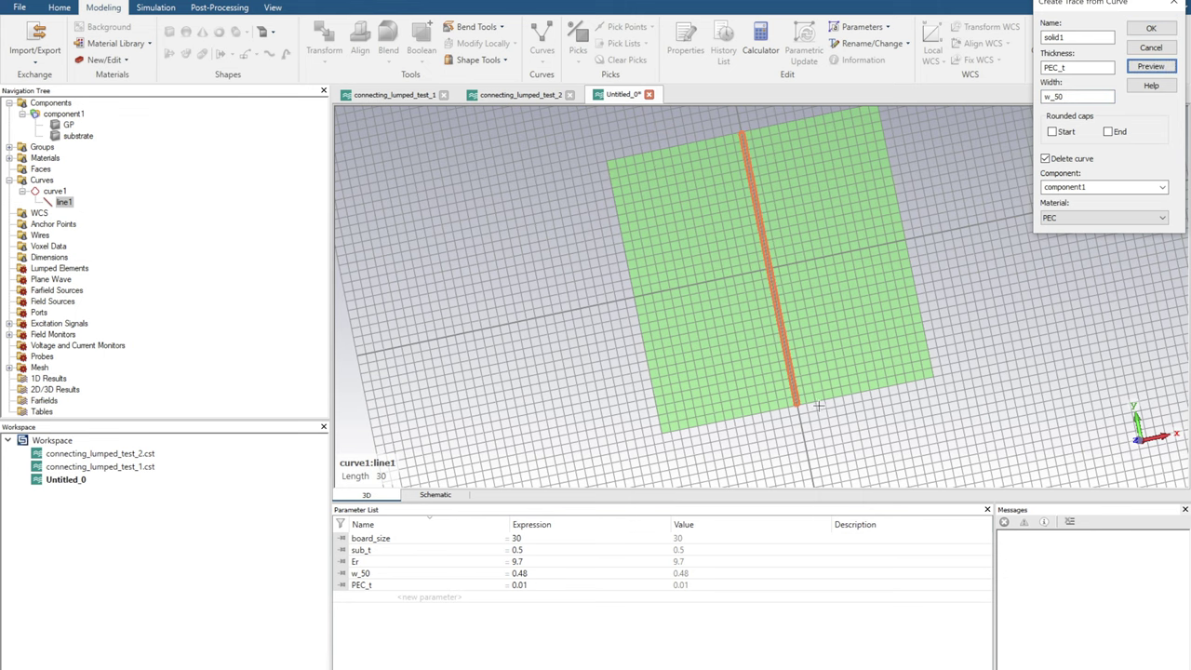
scroll(819, 406, "up", 5)
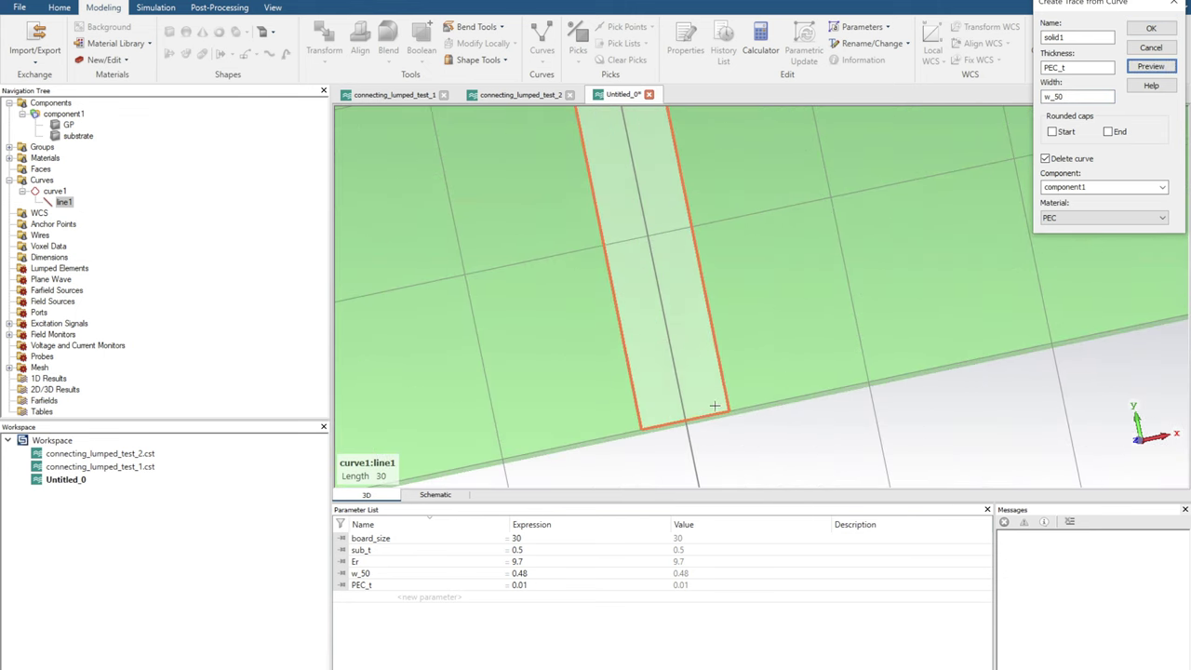
scroll(714, 406, "down", 2)
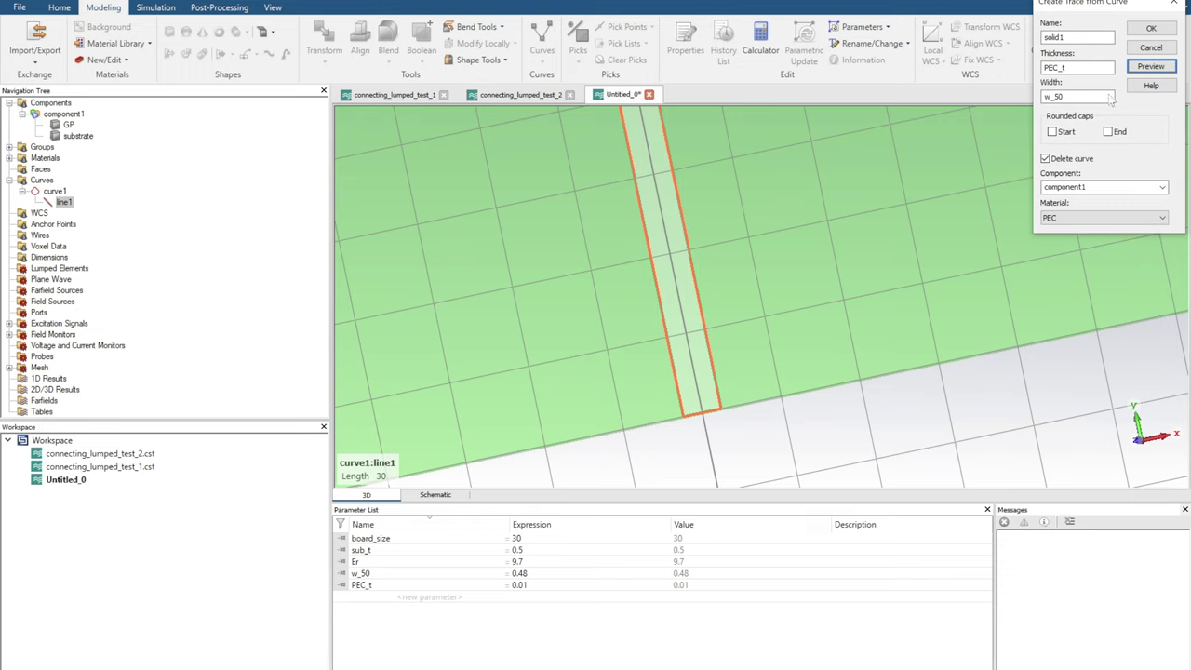
left_click(1167, 28)
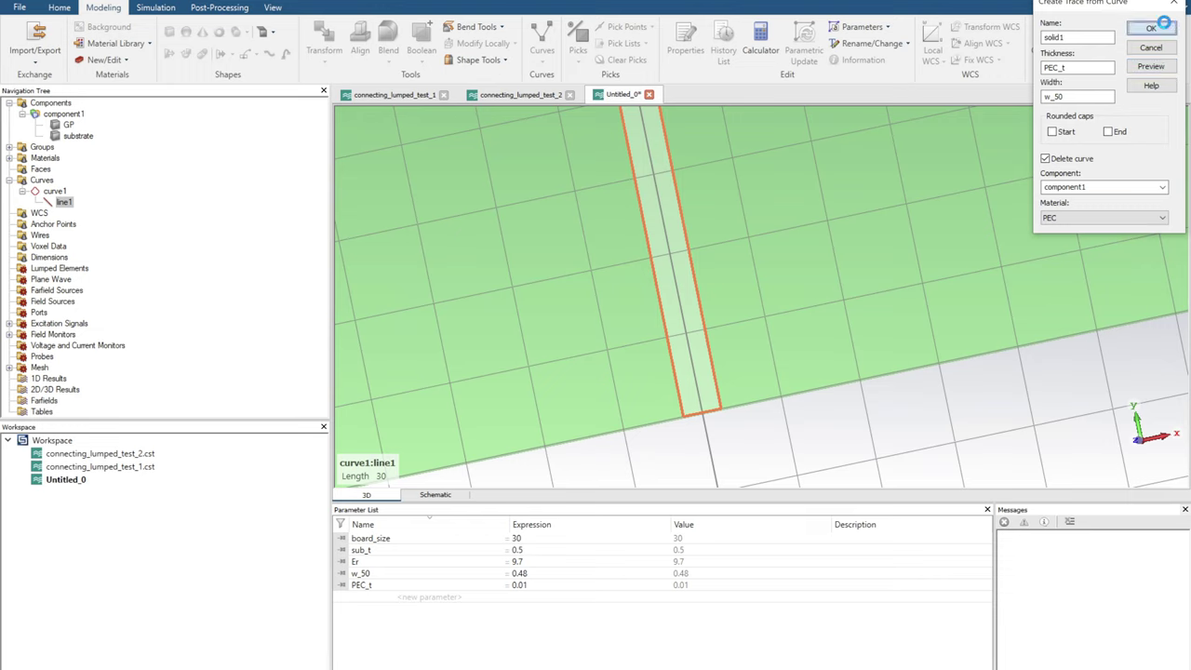
scroll(776, 251, "down", 2)
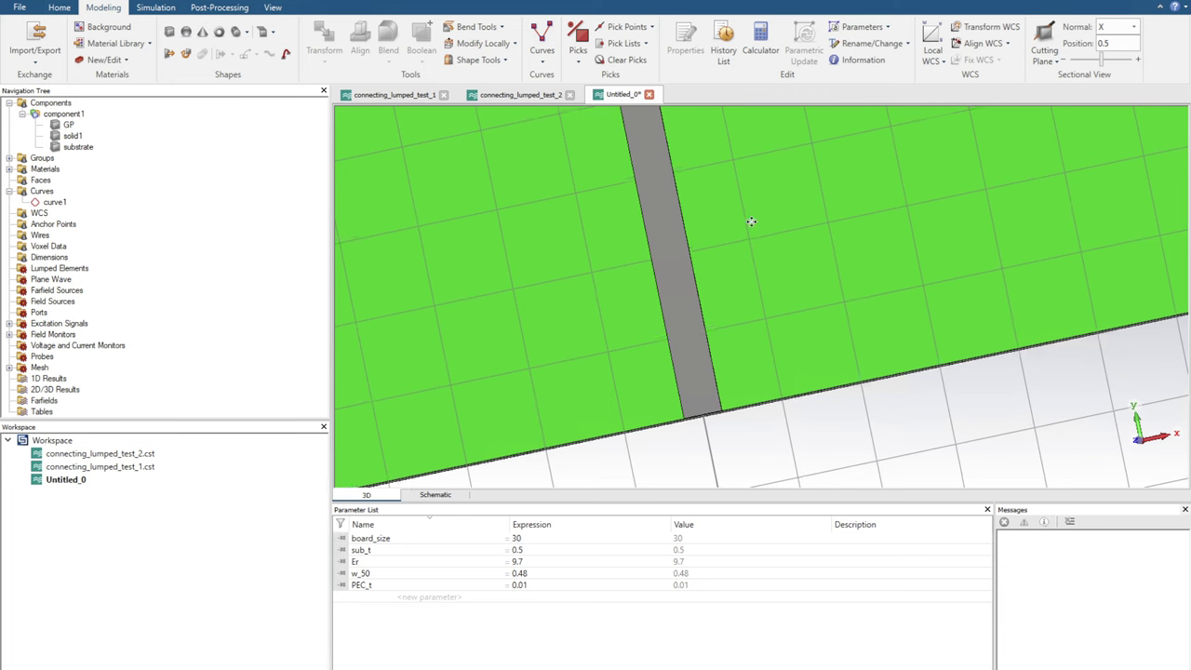
scroll(782, 246, "down", 3)
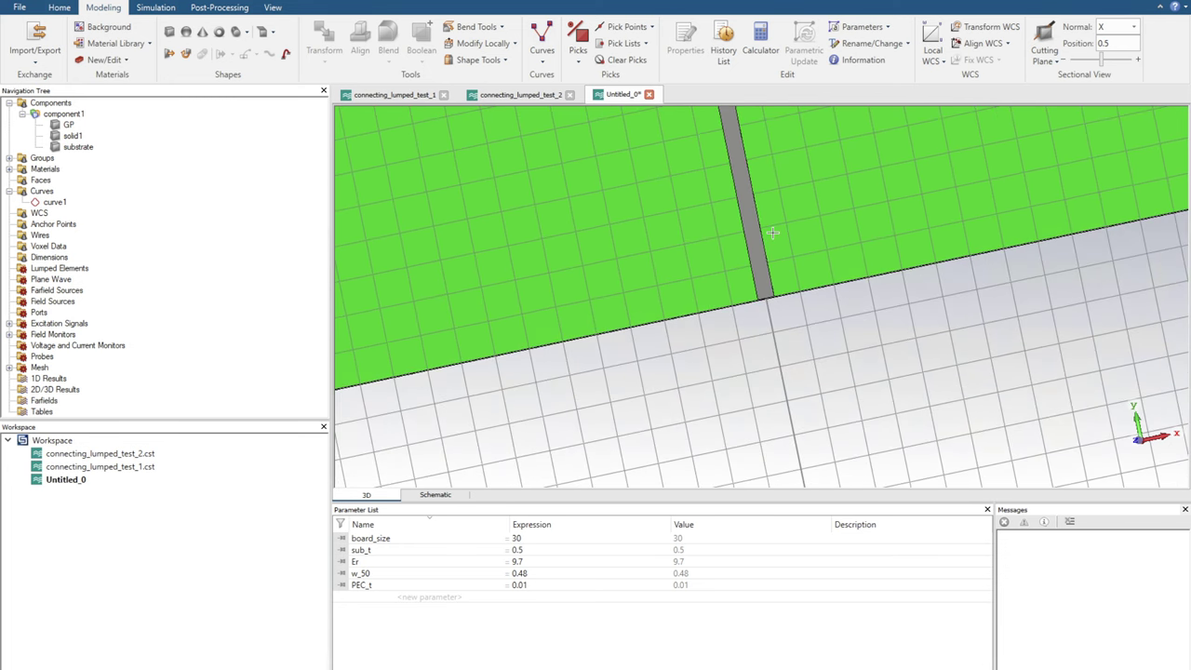
left_click(769, 286)
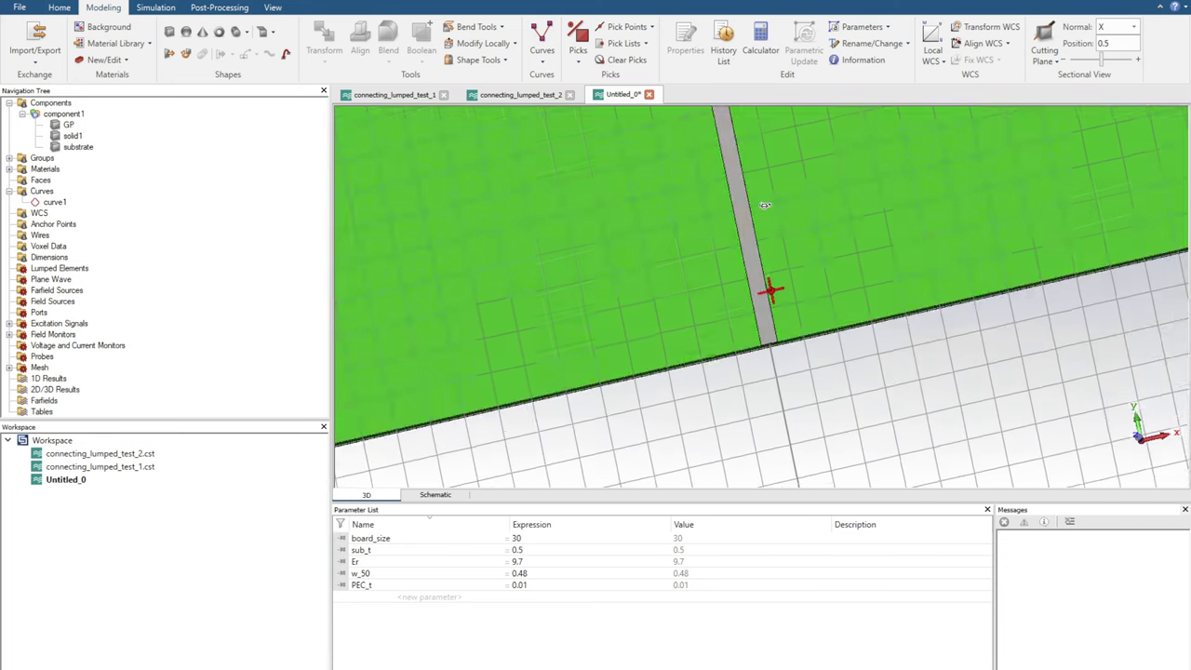
left_click(543, 51)
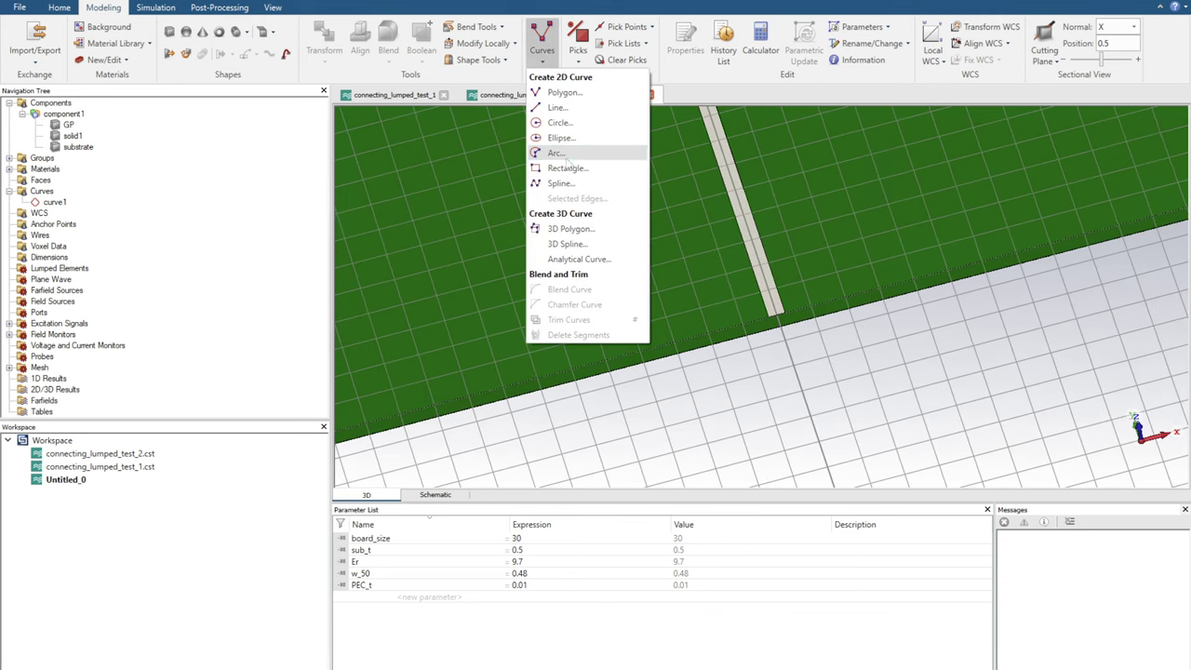
left_click(245, 57)
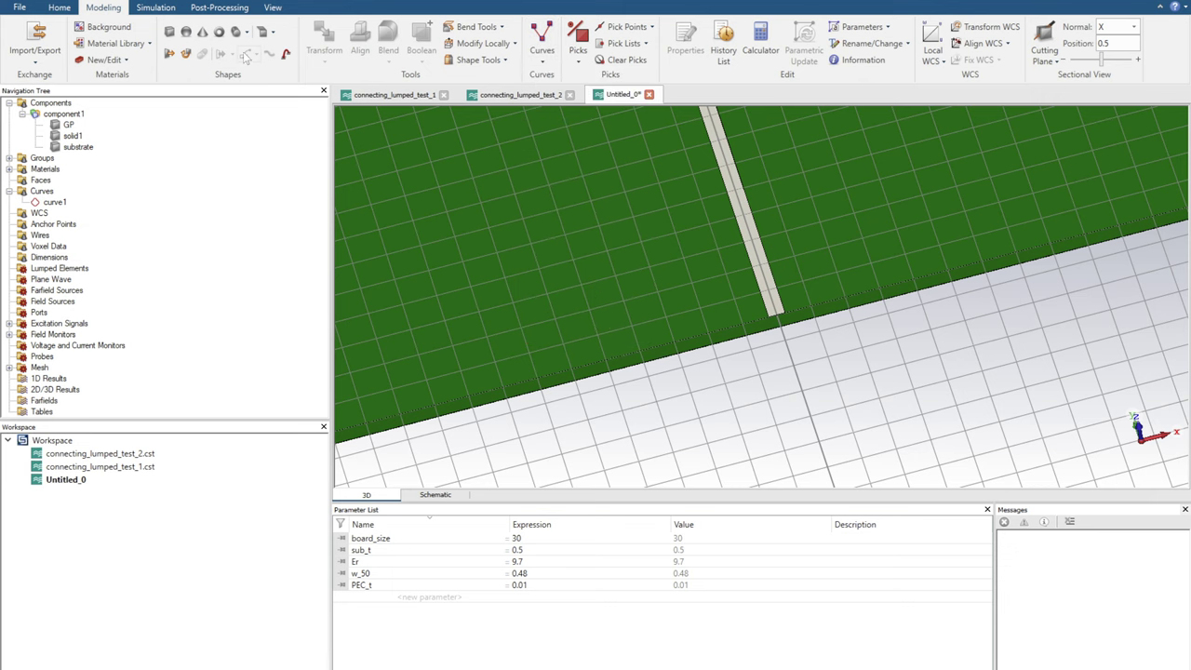
middle_click_drag(763, 220, 774, 267)
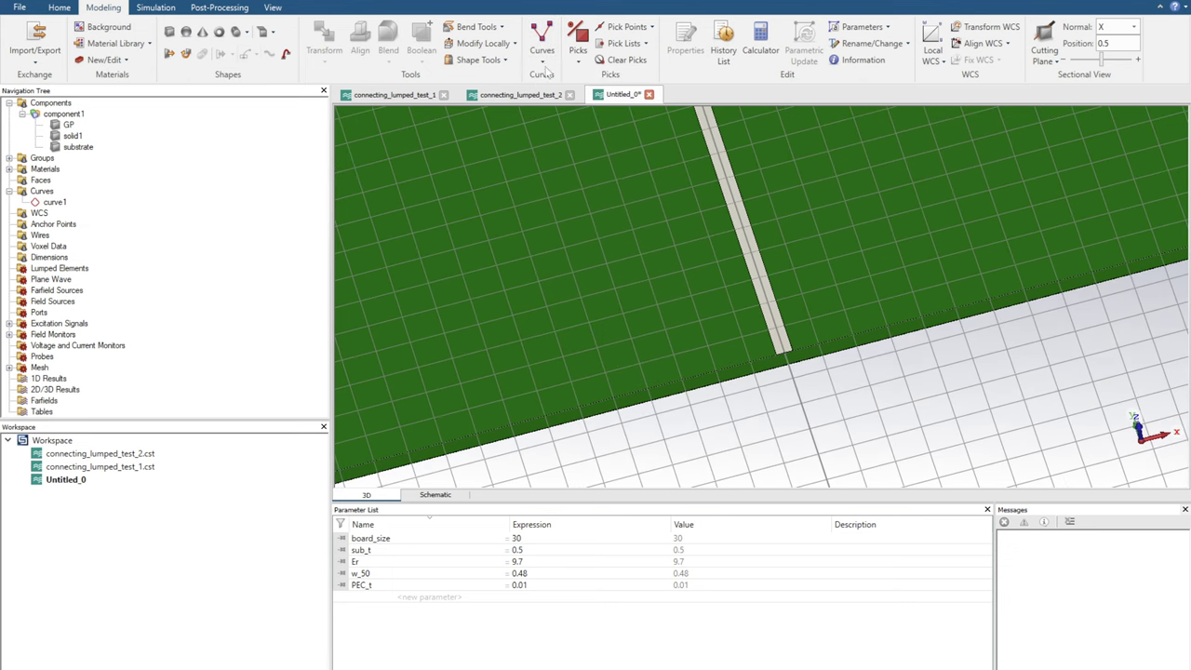
left_click(545, 67)
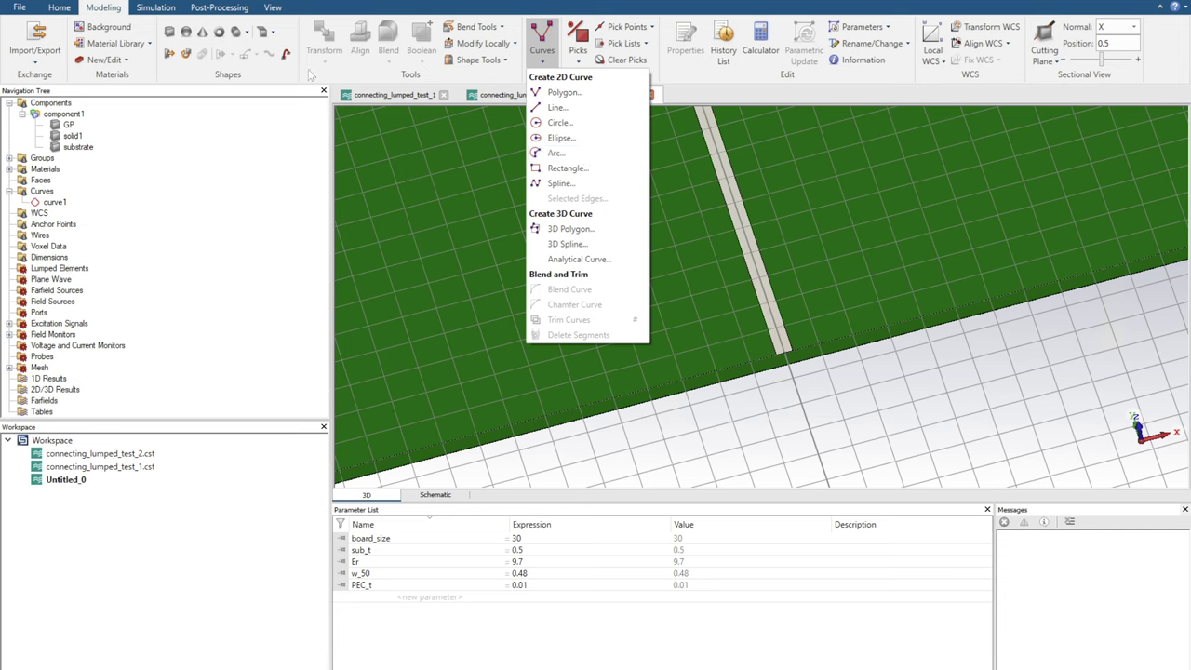
left_click(272, 73)
scroll(790, 344, "up", 2)
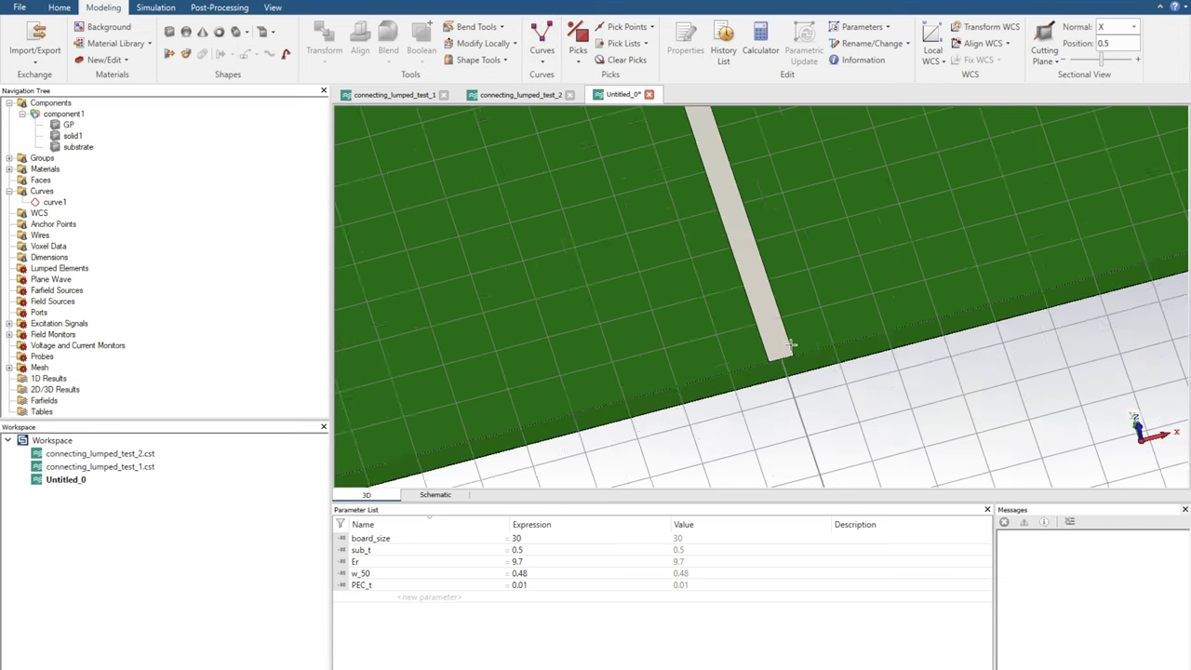
scroll(789, 346, "up", 4)
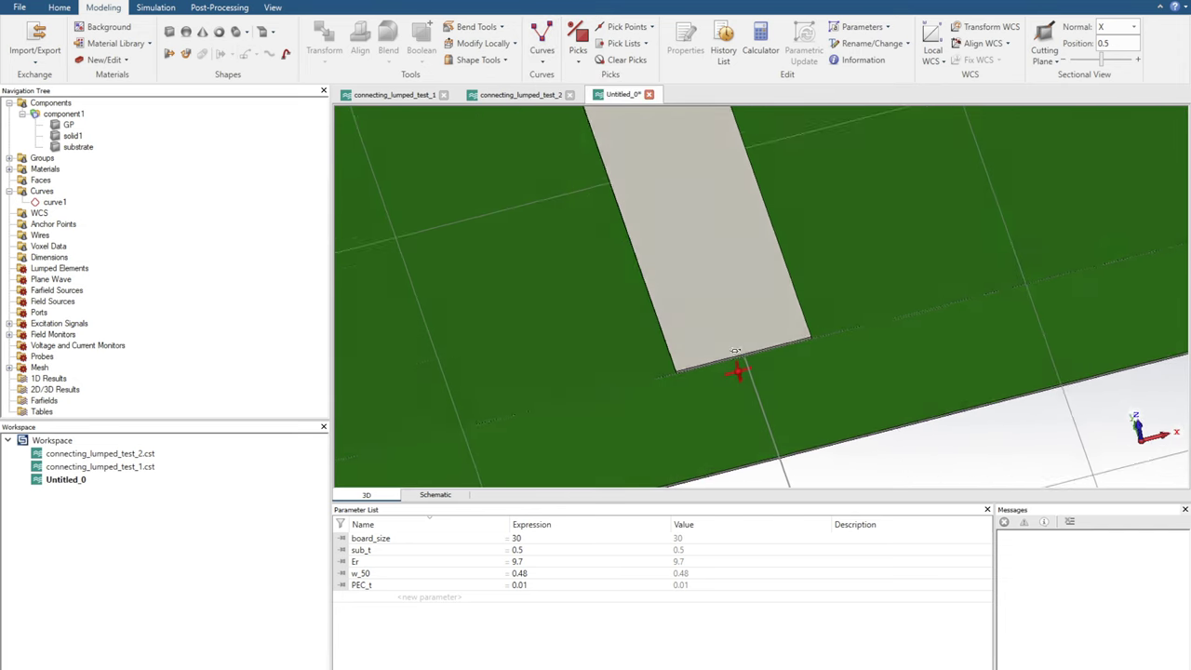
left_click_drag(735, 352, 736, 324)
scroll(755, 271, "down", 6)
left_click_drag(758, 264, 786, 310)
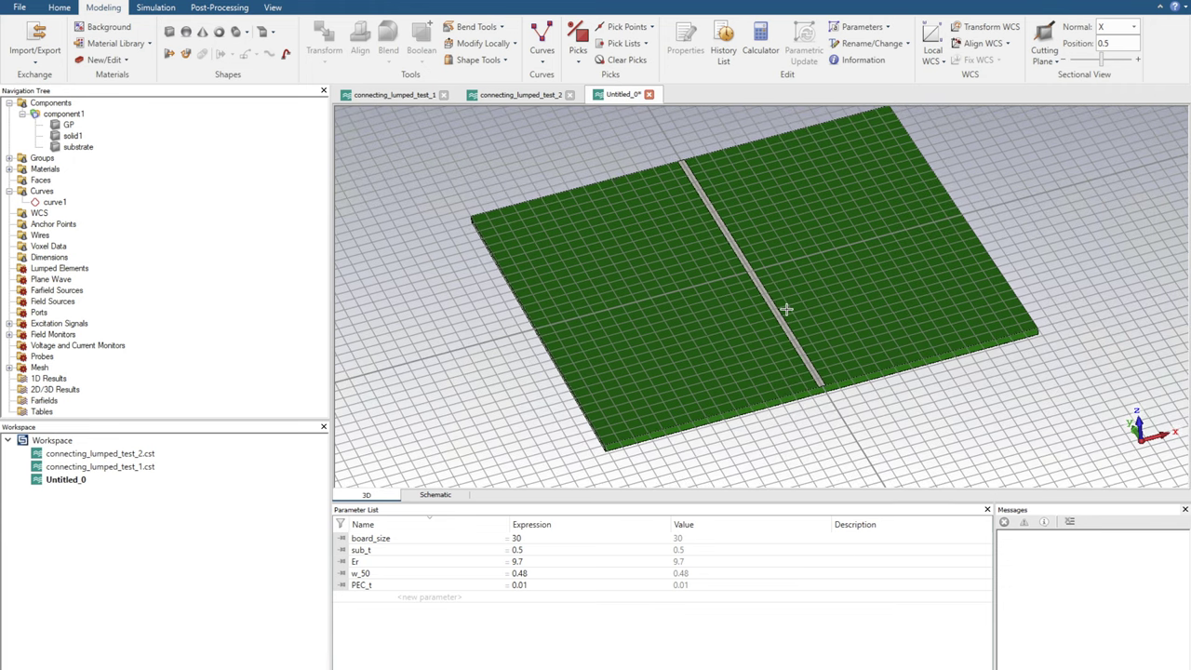